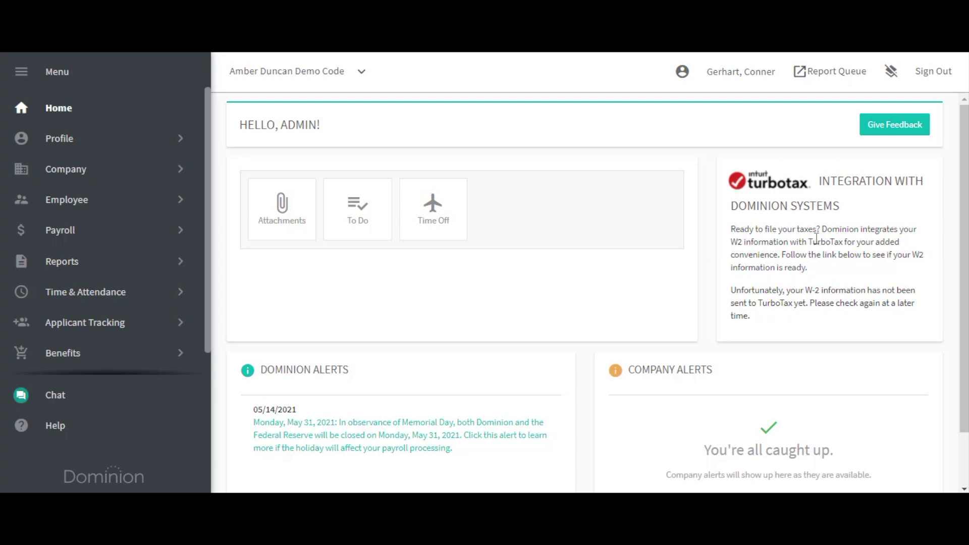
- Open the Applicant Tracking setup settings and review the company name, logo, job boards and About page content
click(83, 327)
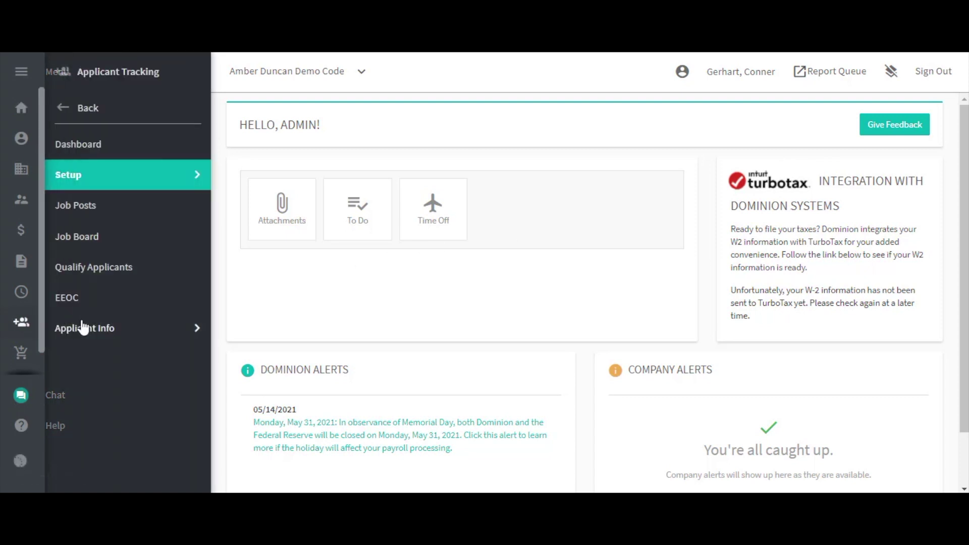
click(105, 182)
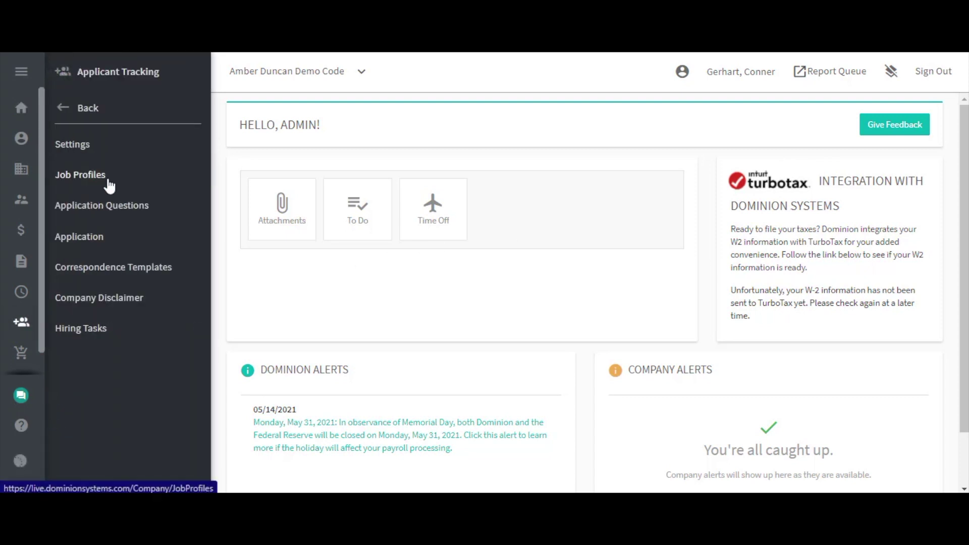
click(108, 147)
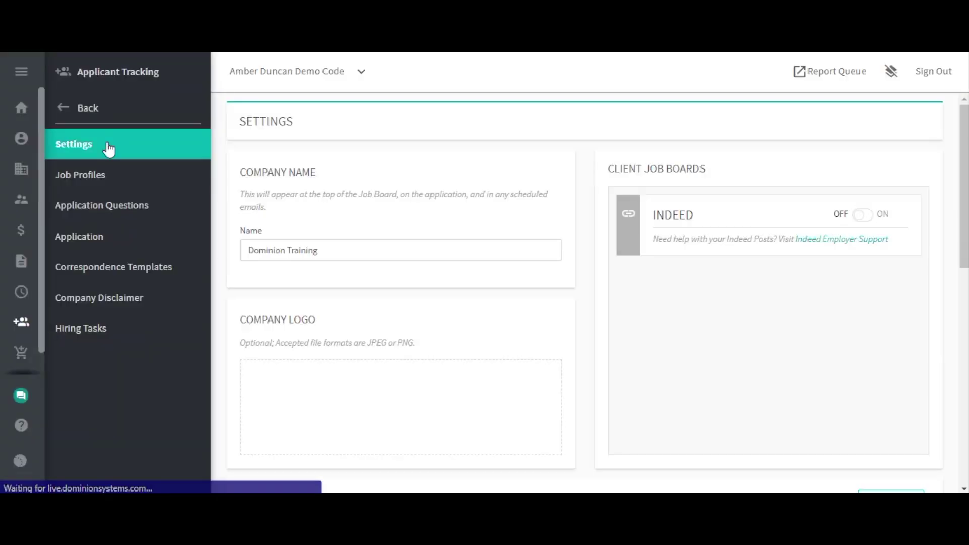
scroll(540, 343, down, 3)
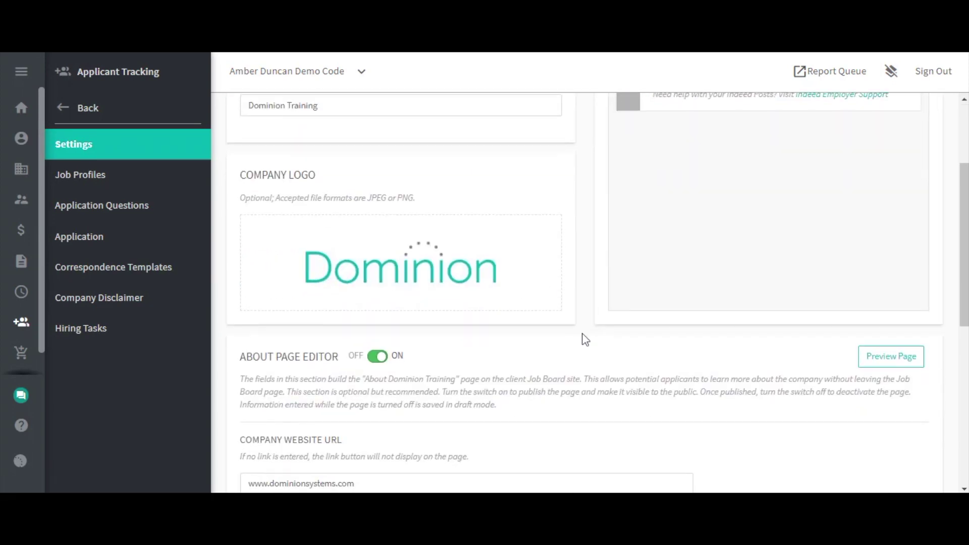
scroll(584, 336, down, 1)
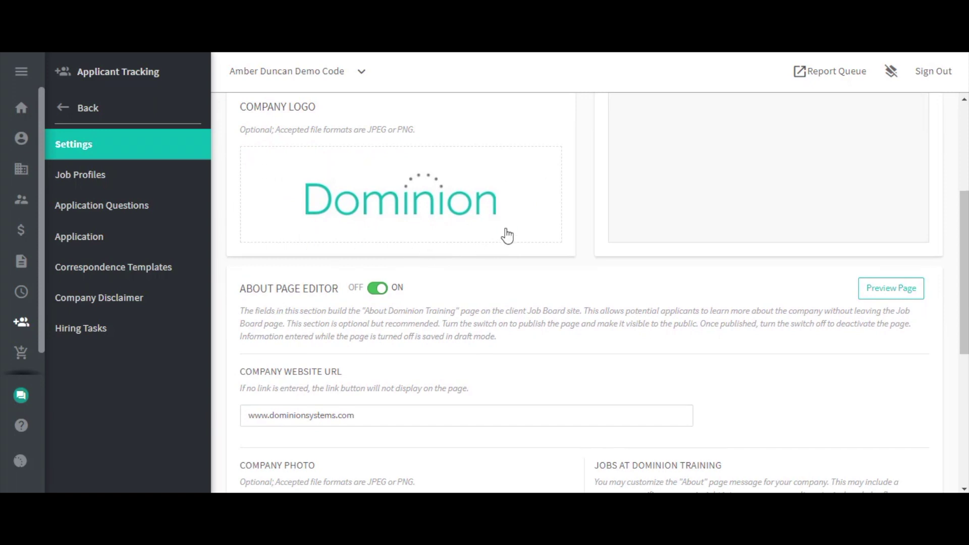
scroll(508, 235, down, 5)
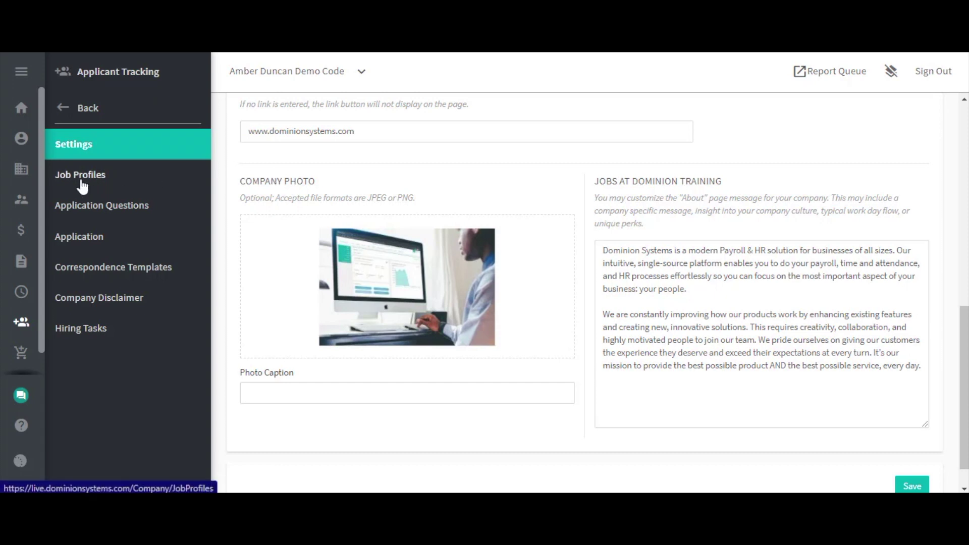
- Go to the company's organization job profiles and open the Office Manager profile's details
click(26, 173)
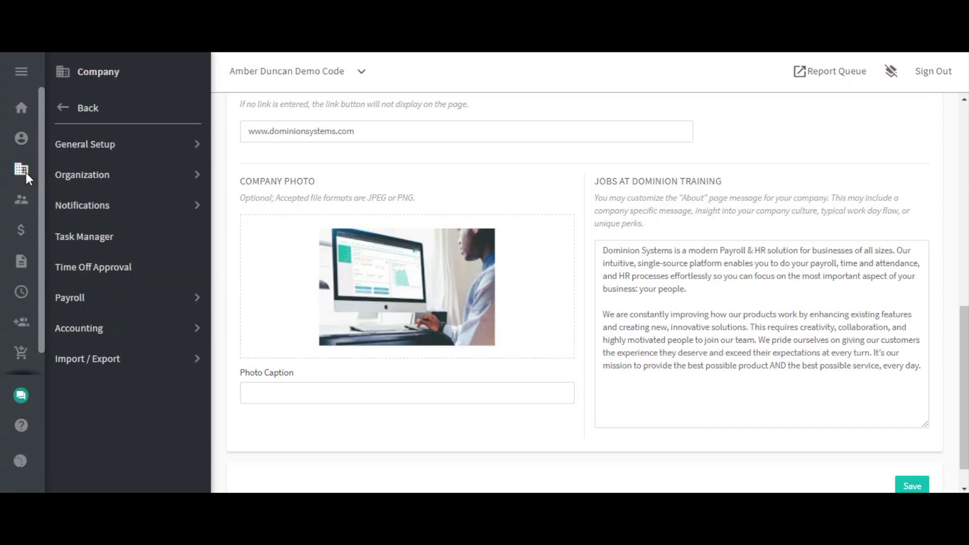
click(107, 178)
click(107, 178)
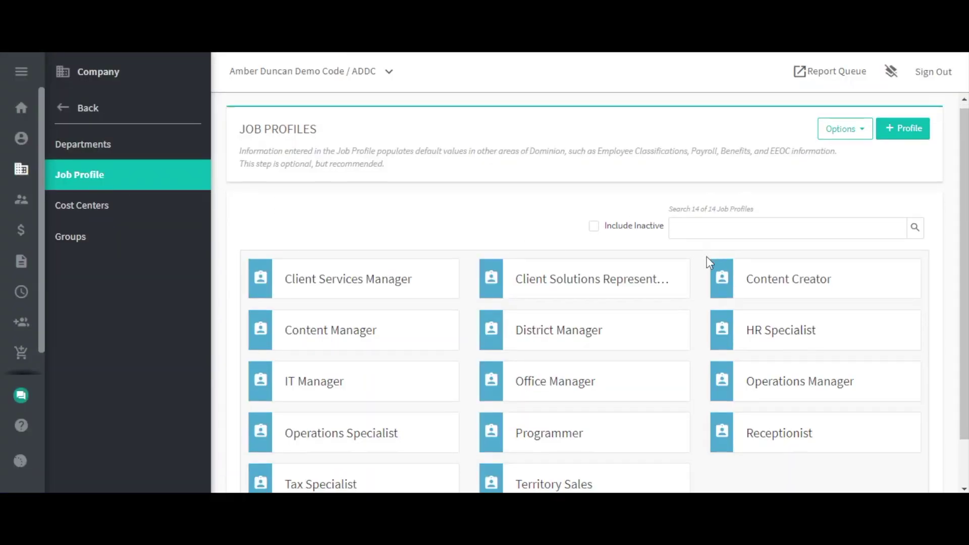
scroll(706, 257, down, 1)
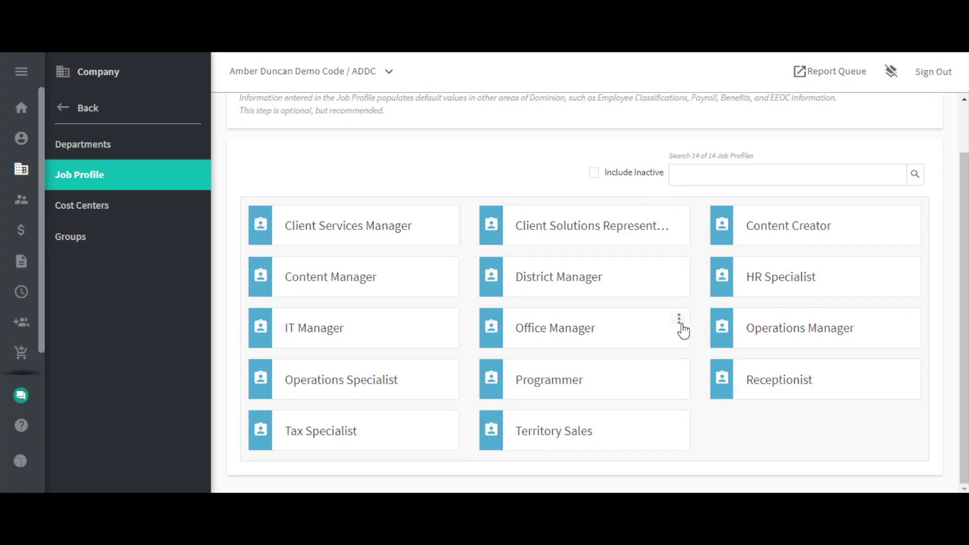
click(679, 320)
click(687, 348)
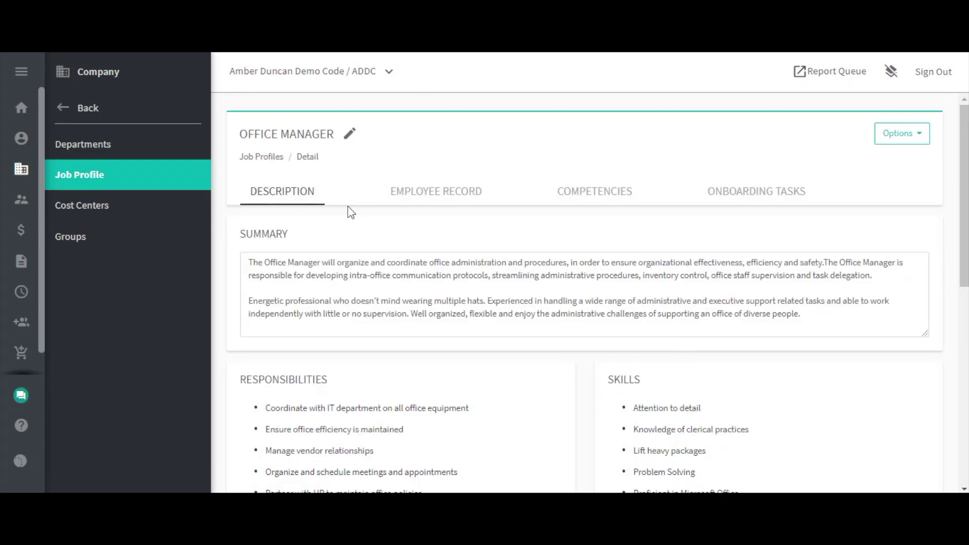
- Review the Office Manager description, including summary, responsibilities, skills, working conditions and benefits summary
scroll(351, 212, down, 2)
scroll(420, 268, up, 1)
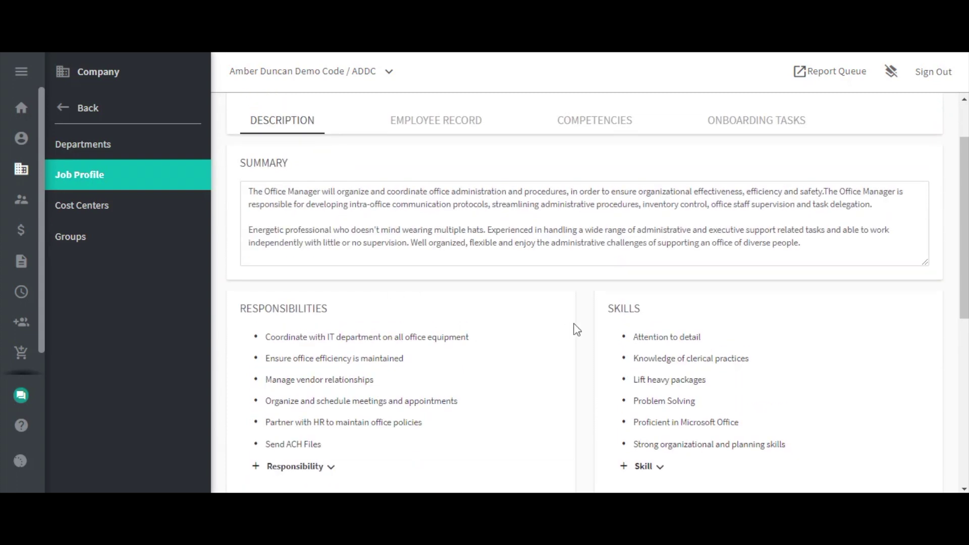
scroll(577, 330, down, 1)
scroll(577, 330, down, 5)
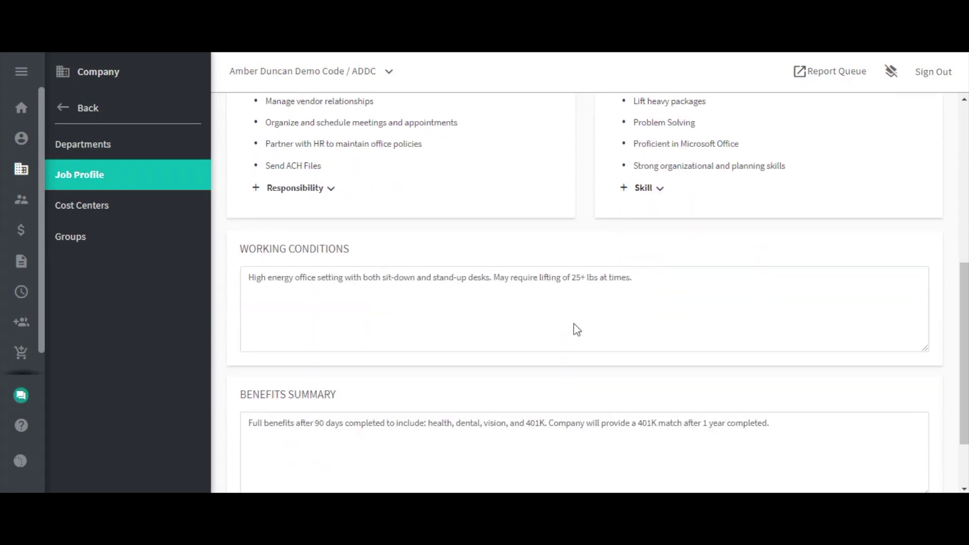
scroll(577, 330, up, 6)
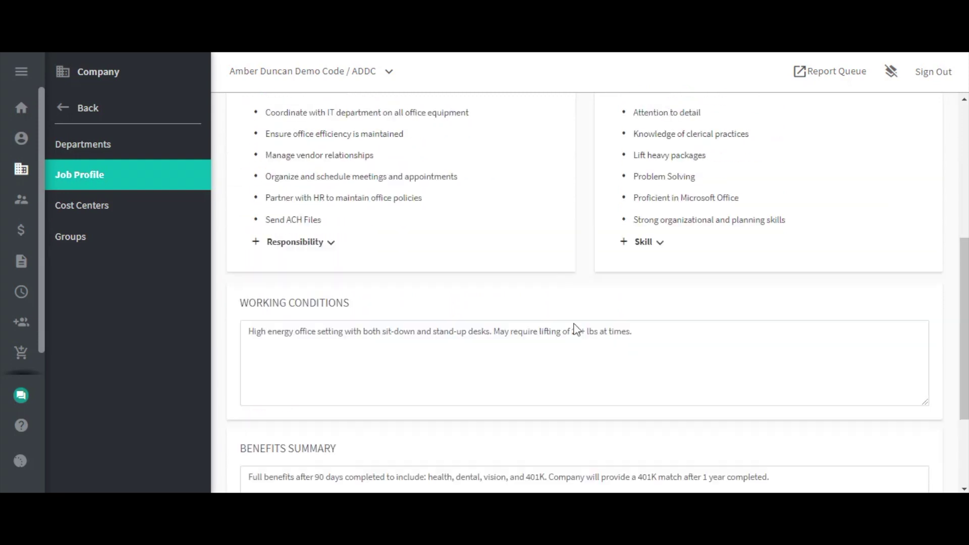
scroll(577, 329, up, 2)
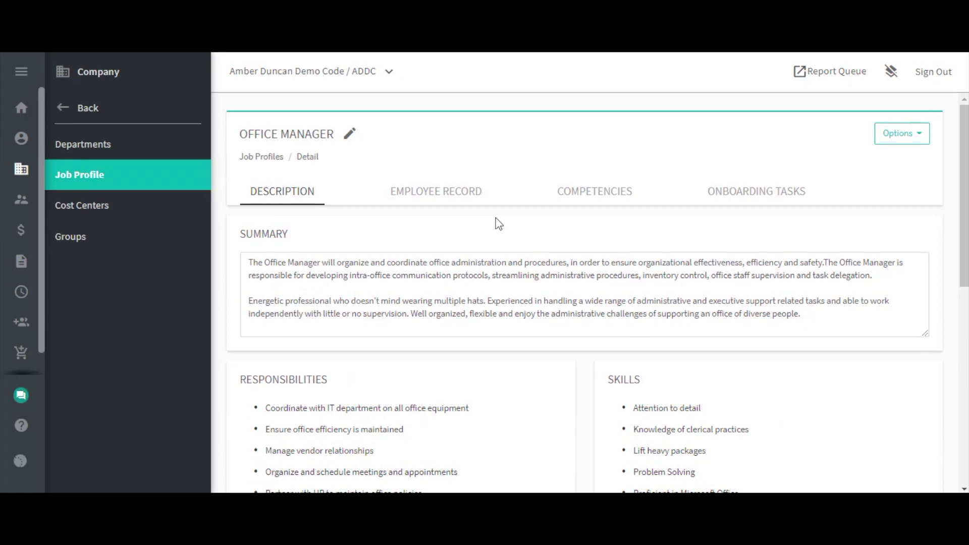
- Examine the Office Manager profile's employee record defaults for classification, EEOC, benefits, pay and time off policies
click(429, 199)
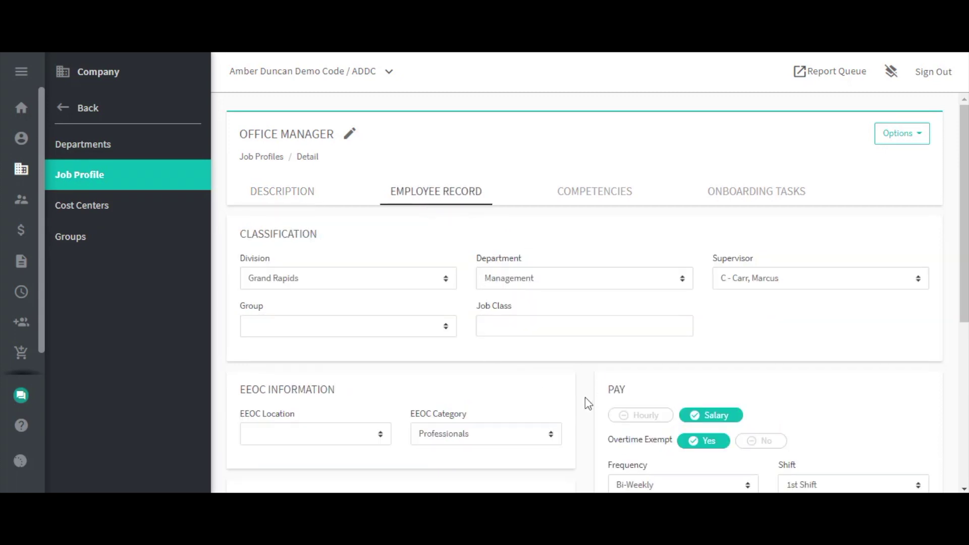
scroll(595, 394, down, 1)
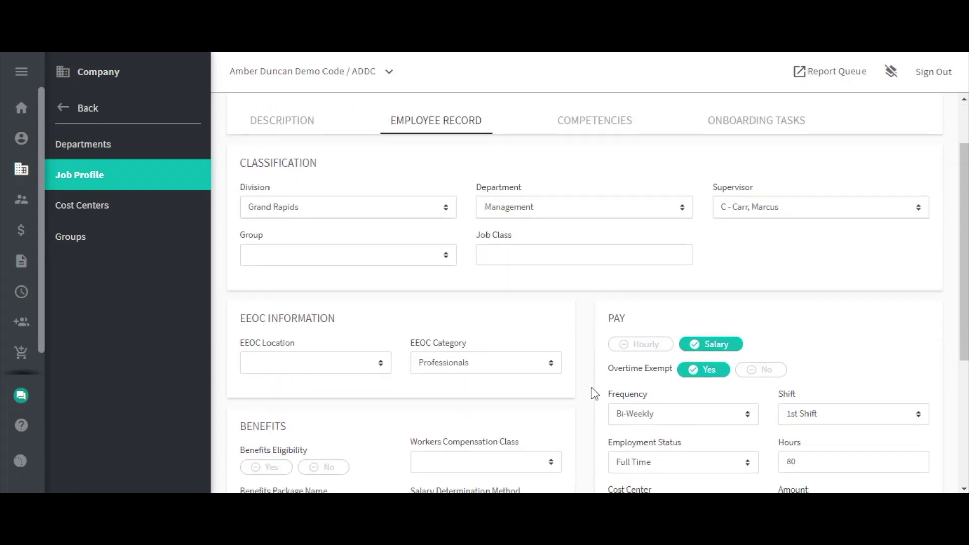
scroll(595, 394, down, 1)
scroll(595, 394, down, 2)
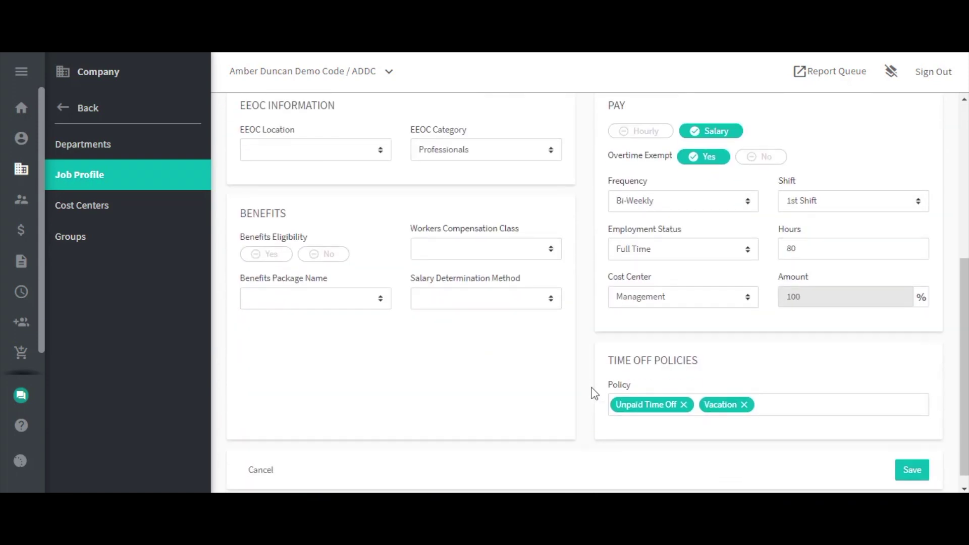
scroll(595, 395, up, 4)
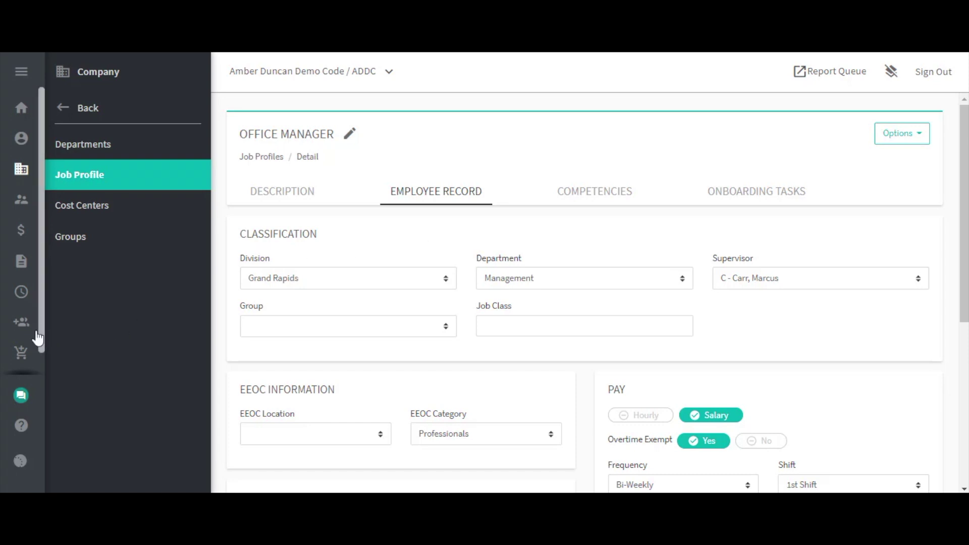
- Open the Applicant Tracking correspondence templates and look over the existing email templates
click(21, 322)
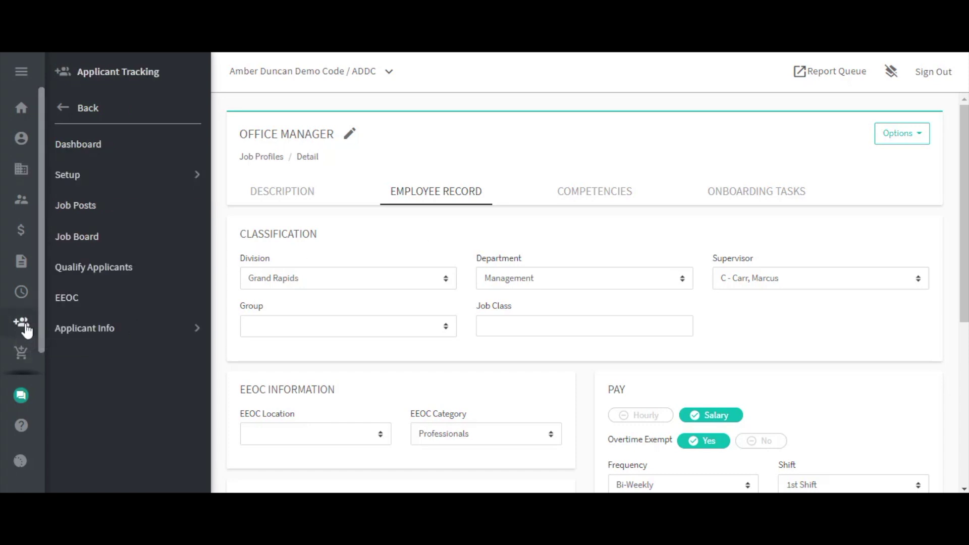
click(104, 181)
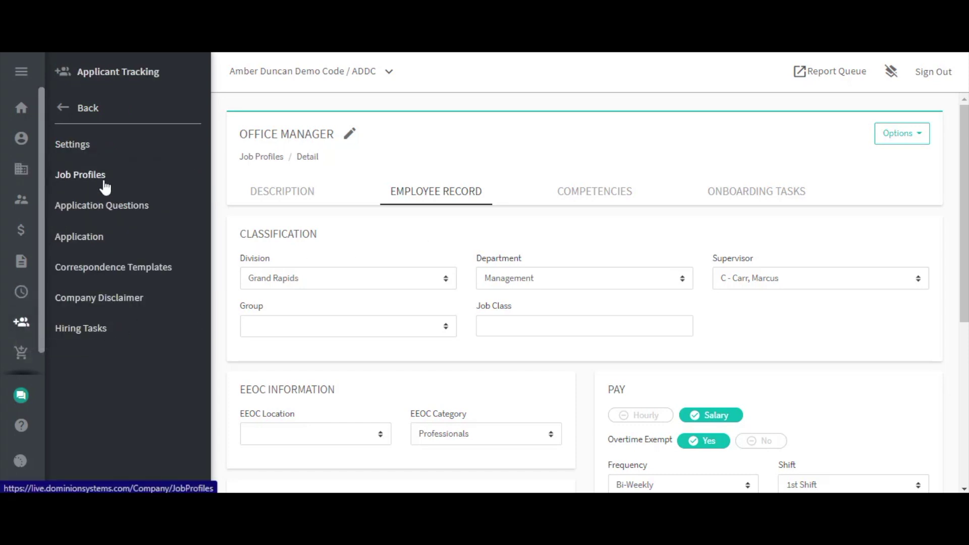
click(105, 271)
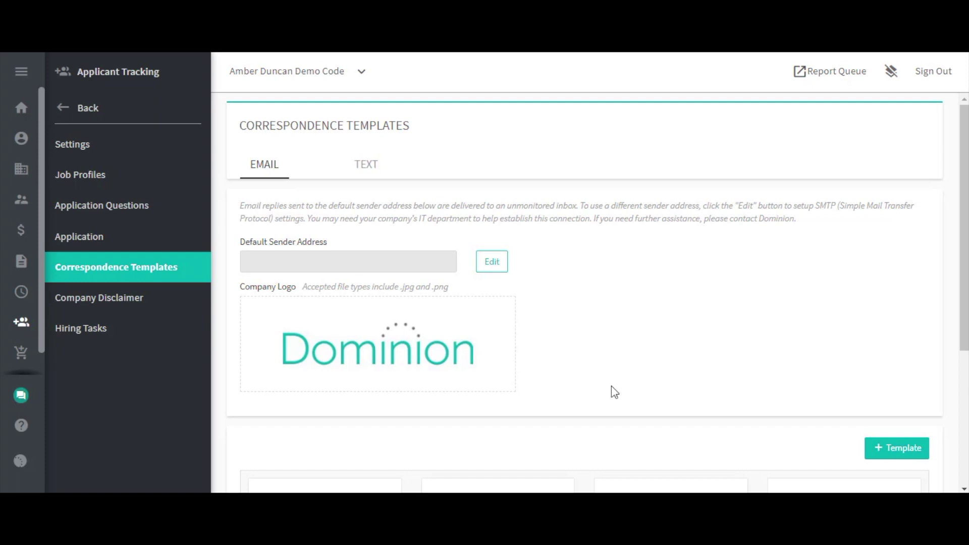
scroll(612, 387, down, 4)
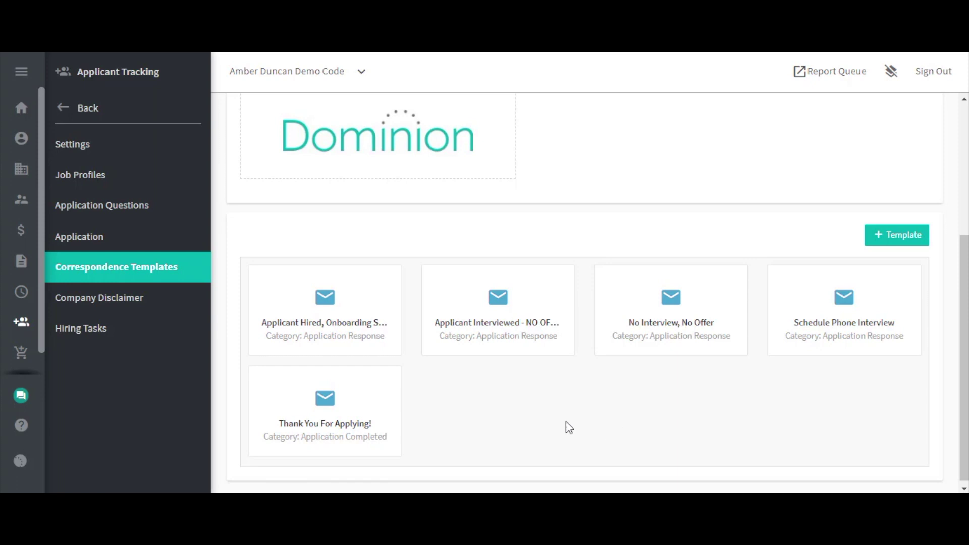
mouse_move(357, 454)
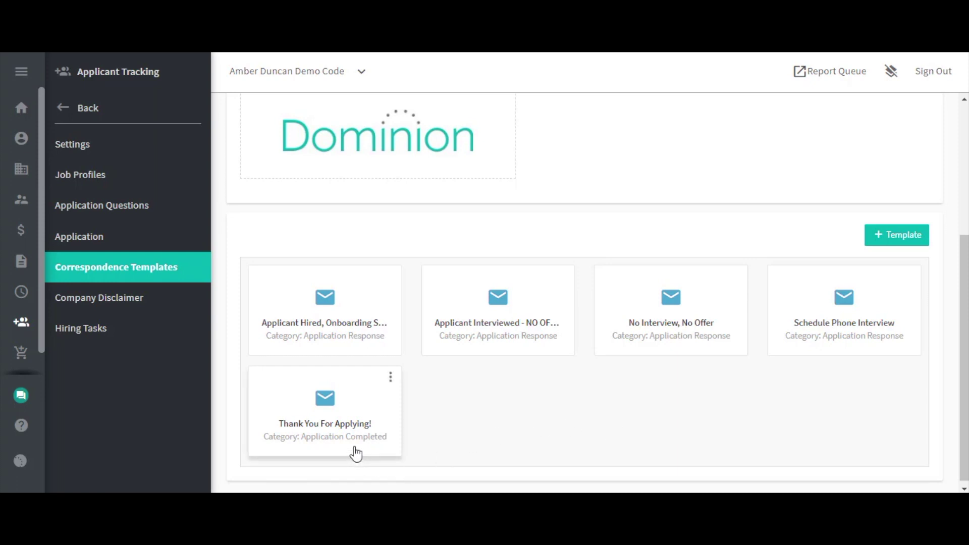
mouse_move(542, 352)
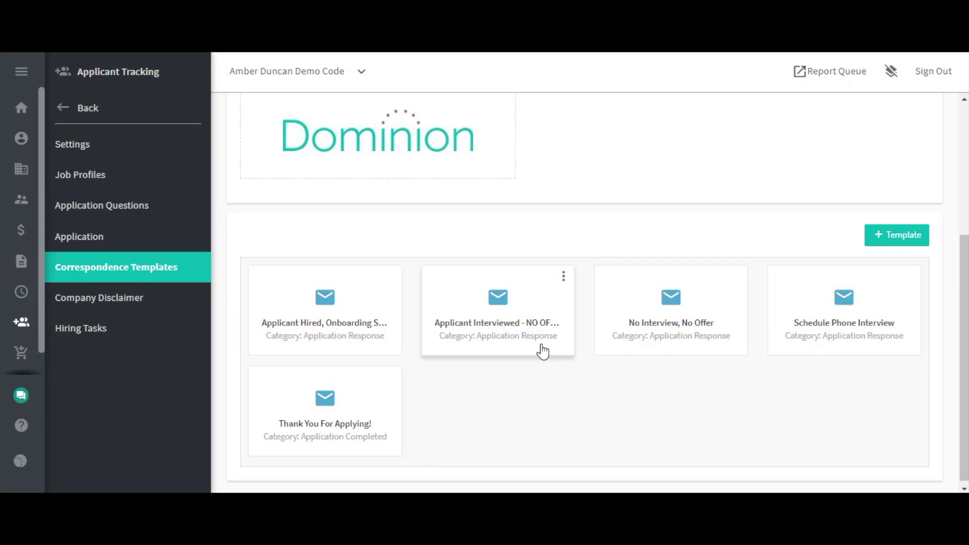
- Start a new email template, try the Application Completed category, and set the category to Application Response
click(909, 245)
click(872, 253)
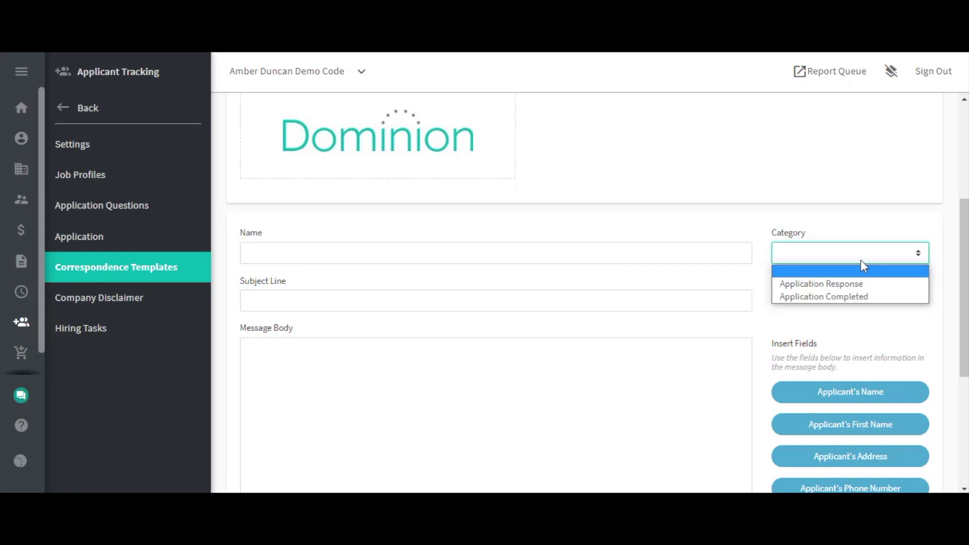
click(848, 297)
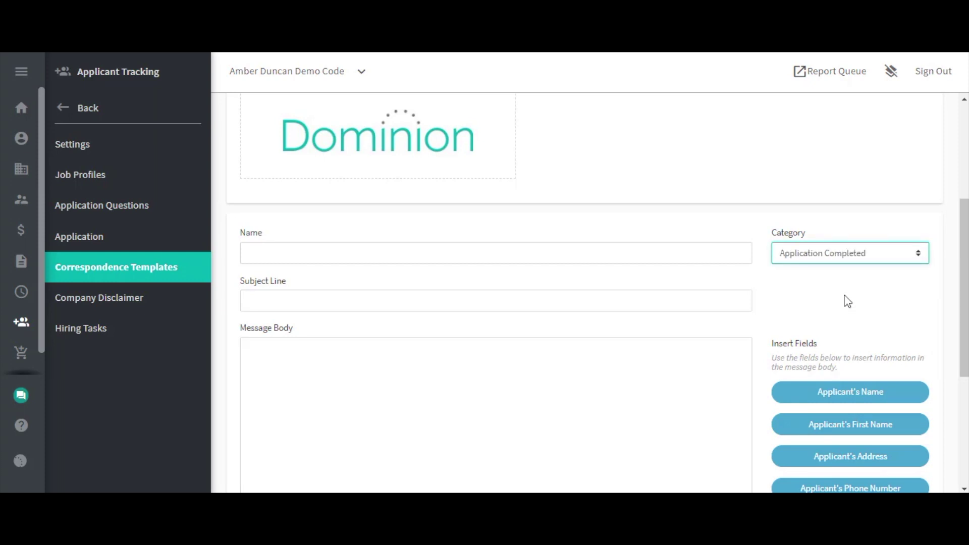
click(832, 262)
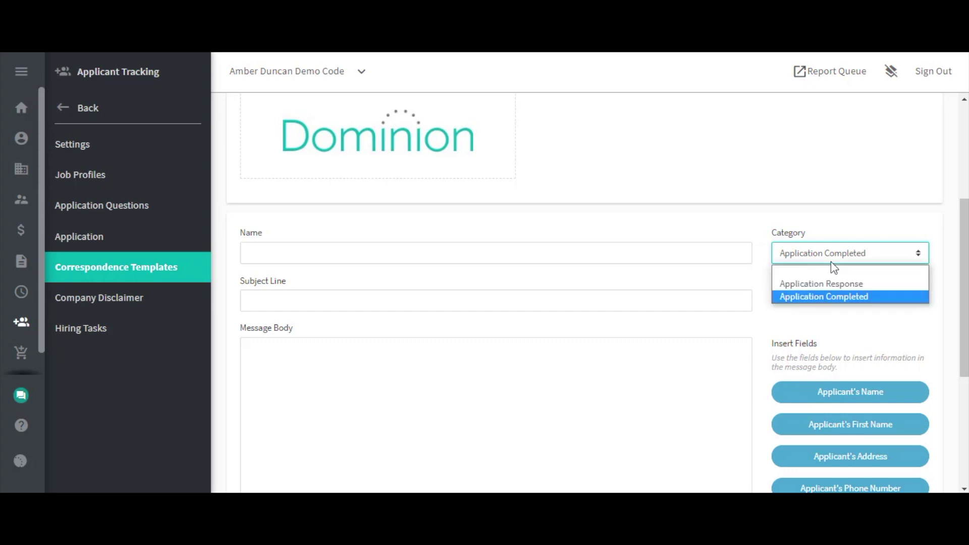
click(824, 285)
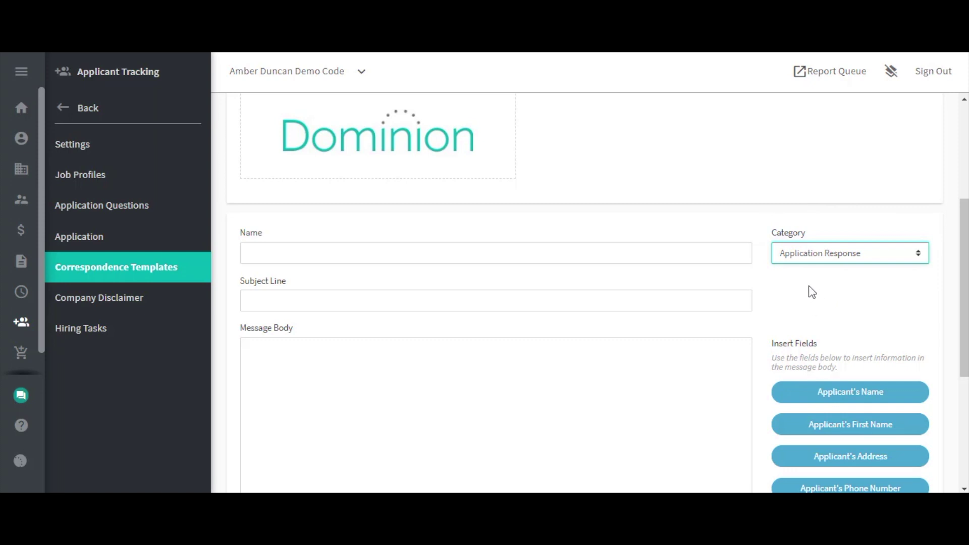
- Begin the message body with "Hello", the inserted Applicant's Name field and a comma, followed by a blank line
scroll(801, 281, down, 2)
click(676, 311)
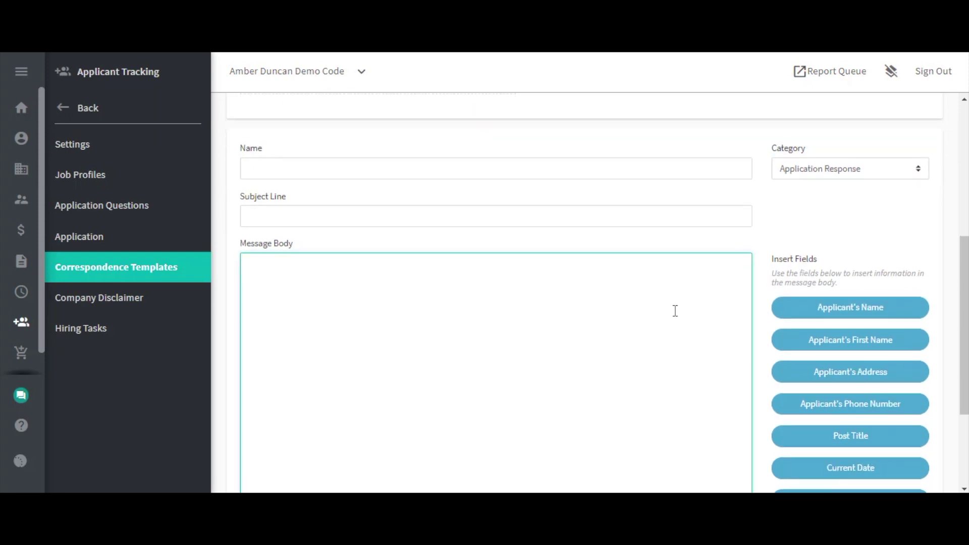
scroll(675, 311, down, 1)
text(Hello)
click(815, 253)
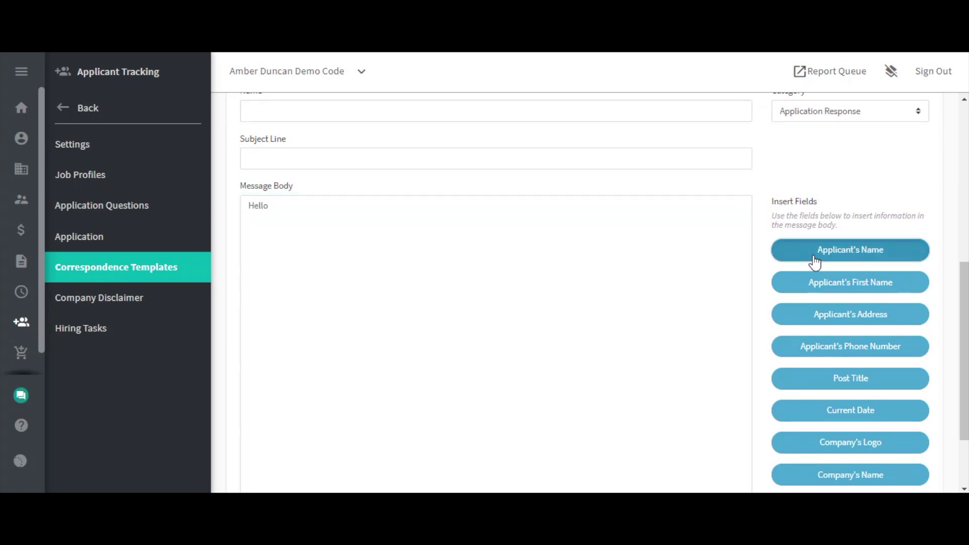
text(,)
key(Return)
key(Return)
- Add the line "Thank you for applying for our {*Posting} position!" to the message body, inserting the Post Title field
text(Thank you for appp)
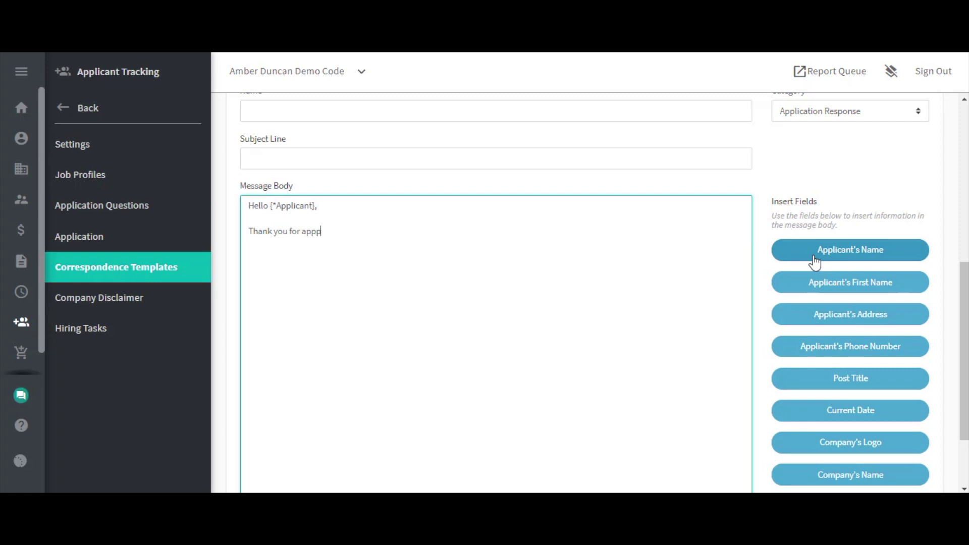
key(BackSpace)
key(BackSpace)
text(plying for our)
click(891, 388)
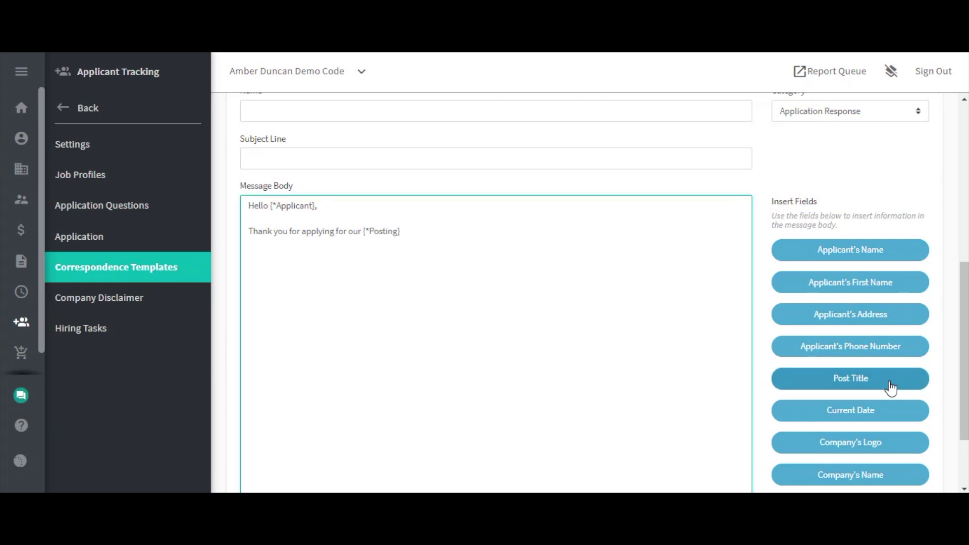
text(position!)
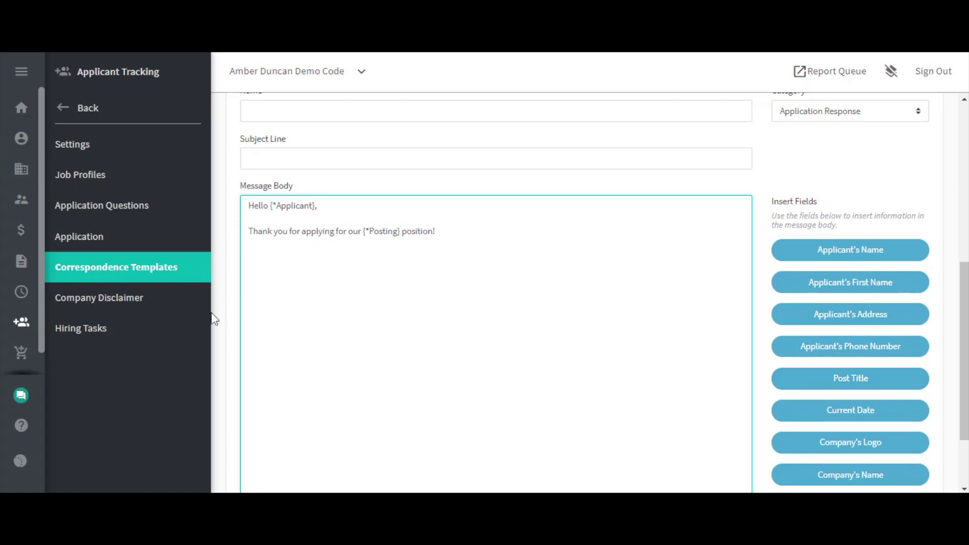
- Discard the unsaved email template and open the Company Disclaimer setup
click(150, 306)
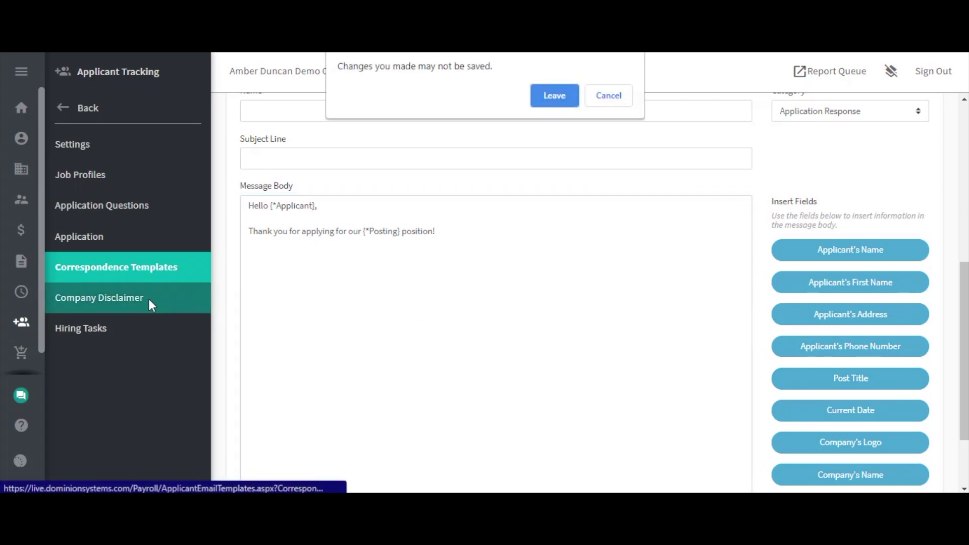
click(540, 95)
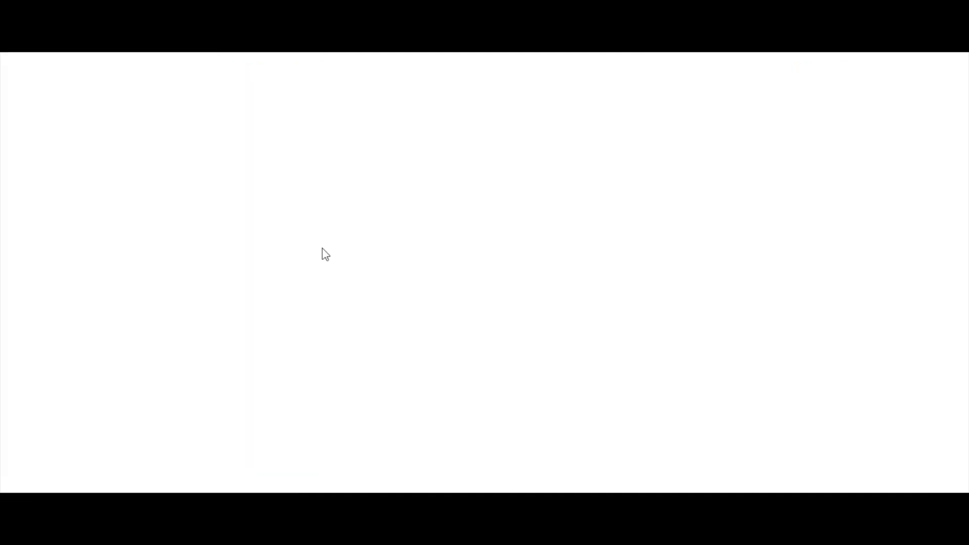
scroll(472, 165, down, 1)
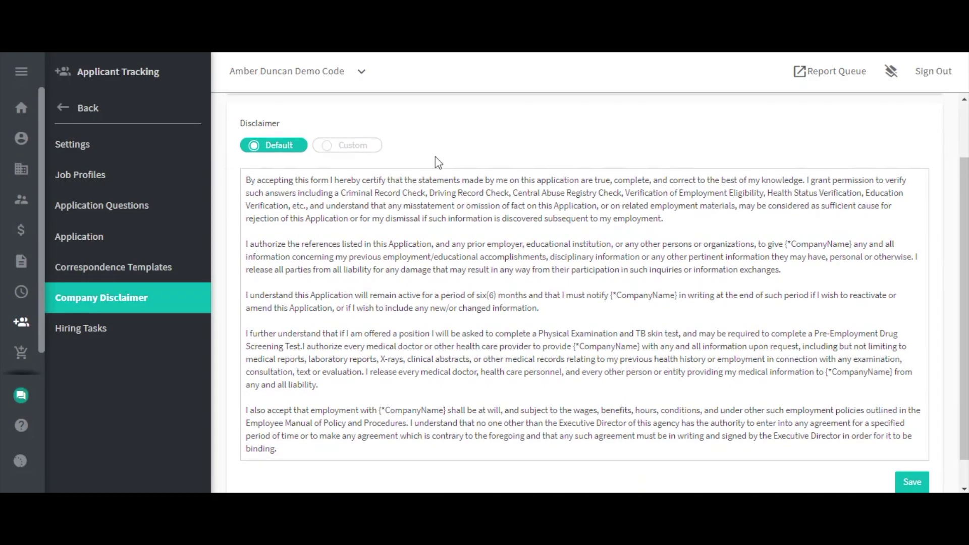
- Switch the disclaimer to Custom and look over its editable text and available insert fields
click(359, 152)
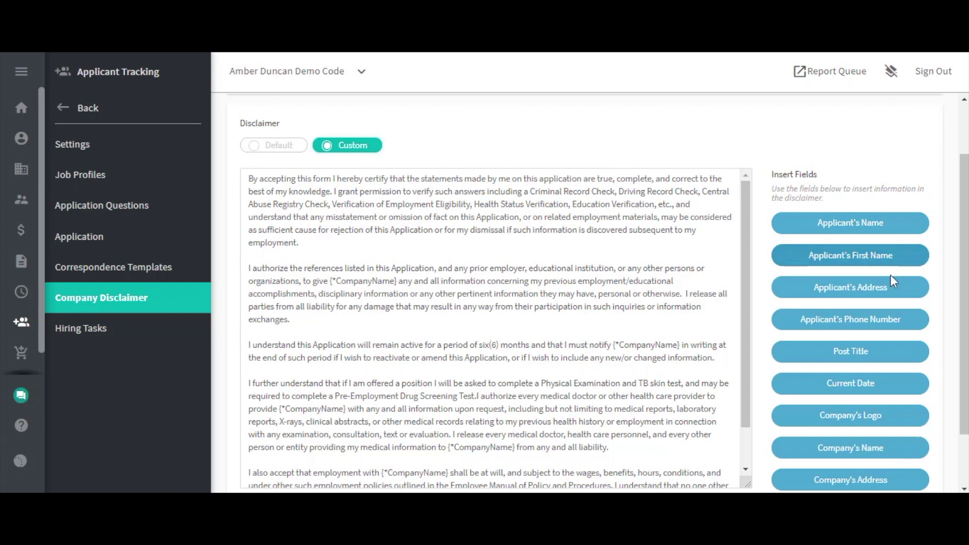
scroll(885, 352, down, 2)
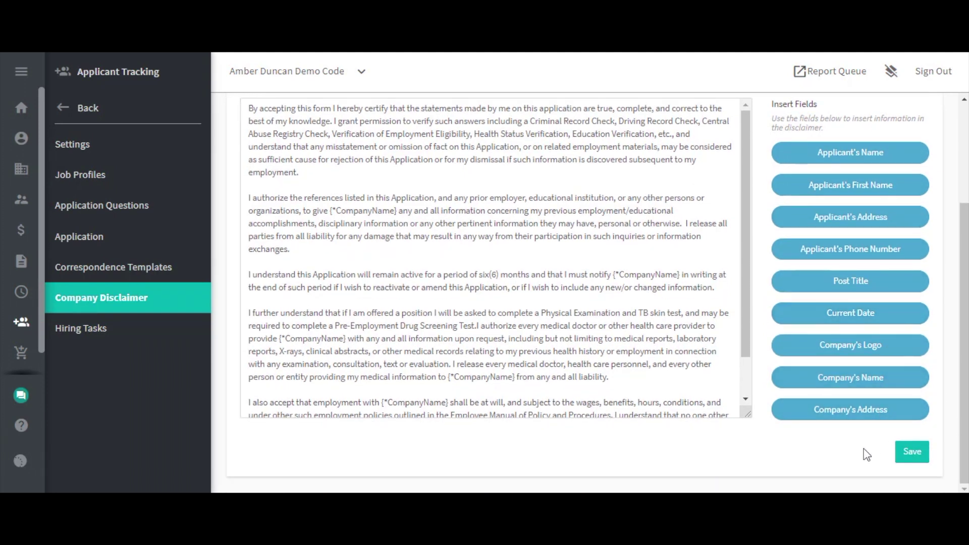
scroll(867, 452, up, 3)
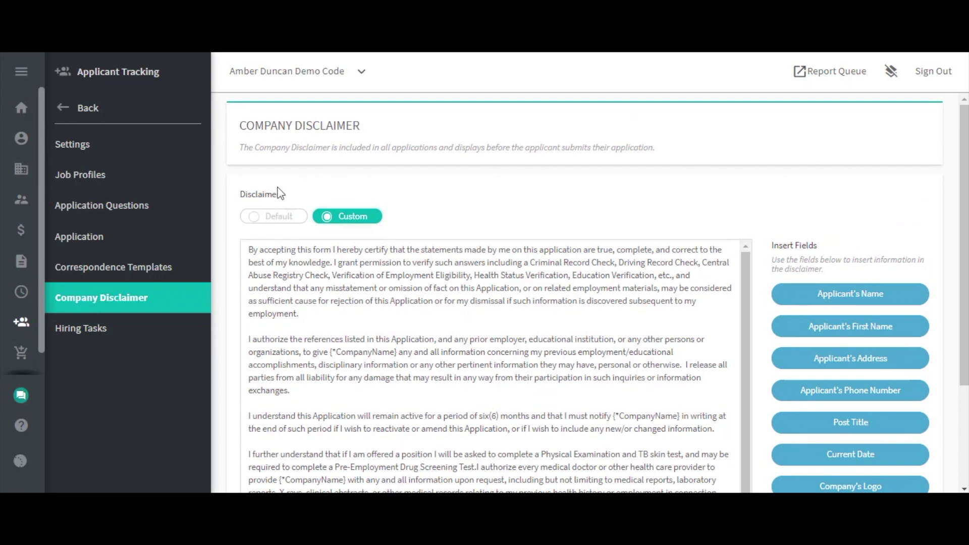
- Leave the disclaimer without saving, open Application Questions, and look over the list of existing questions
click(157, 214)
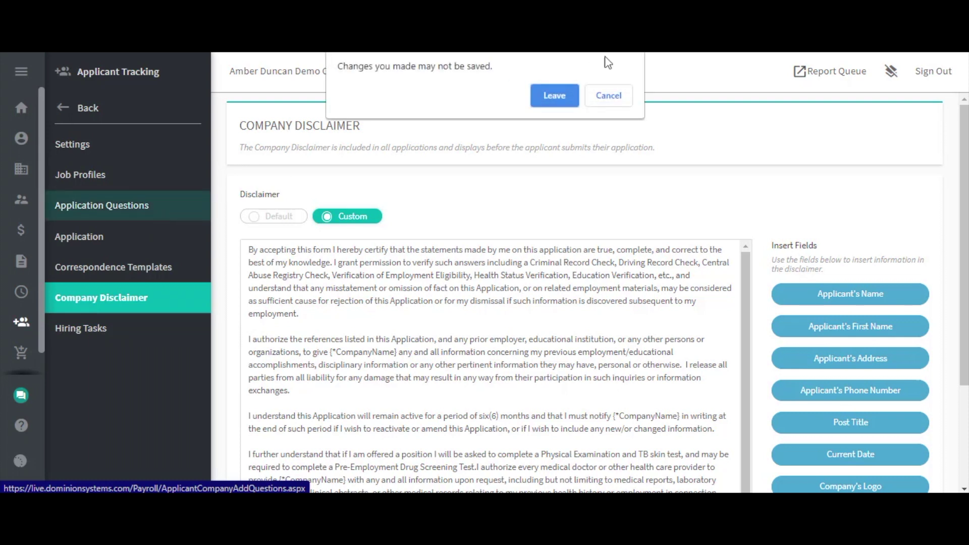
click(565, 96)
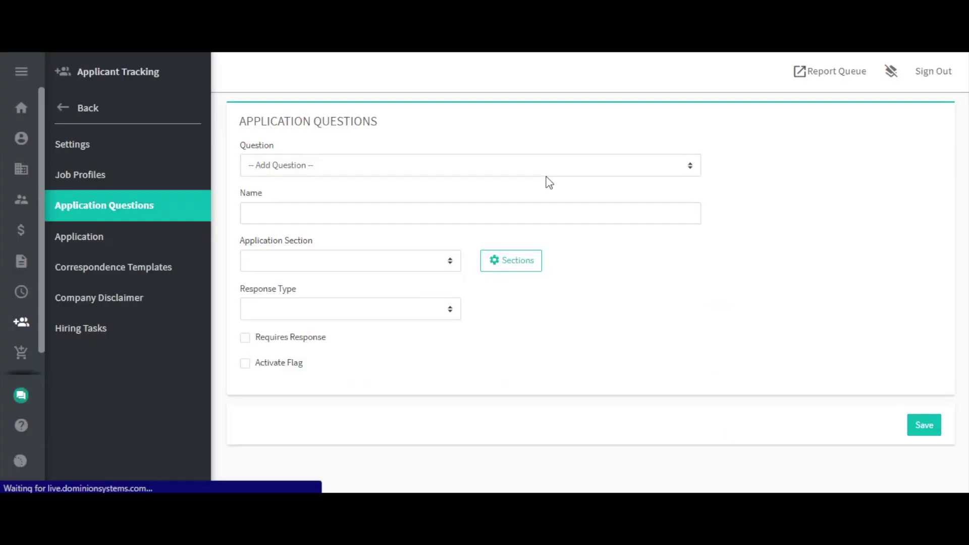
click(579, 174)
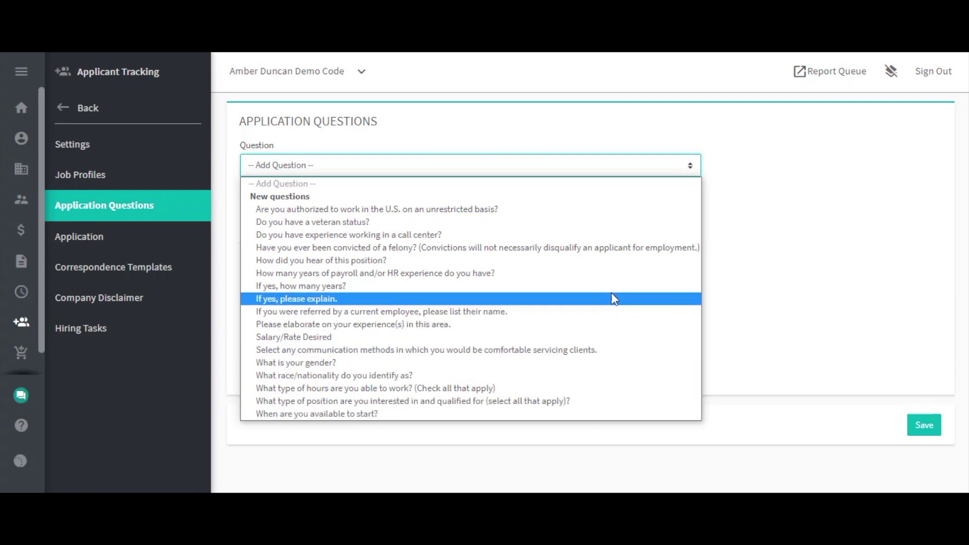
click(589, 139)
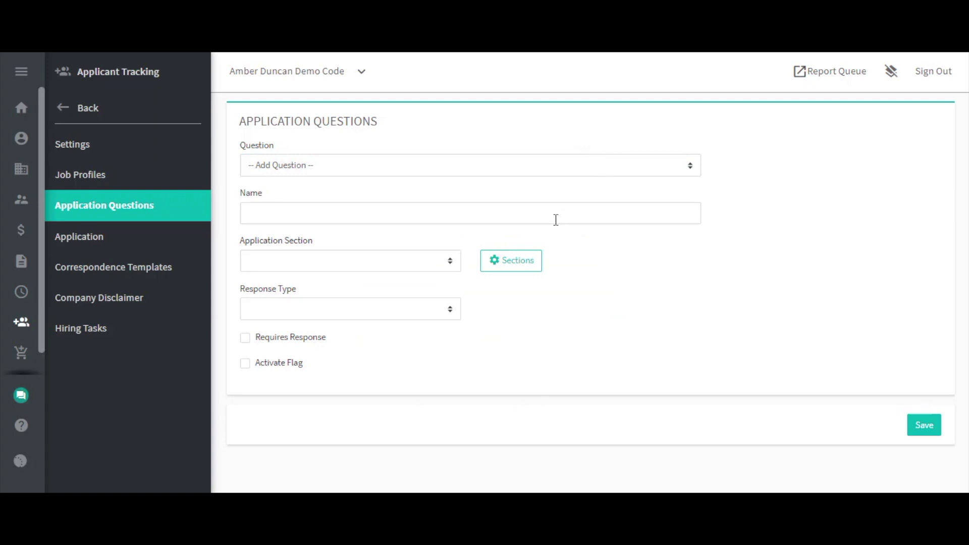
- Name the new application question "What makes you interested in this position?"
click(524, 218)
text(What mak)
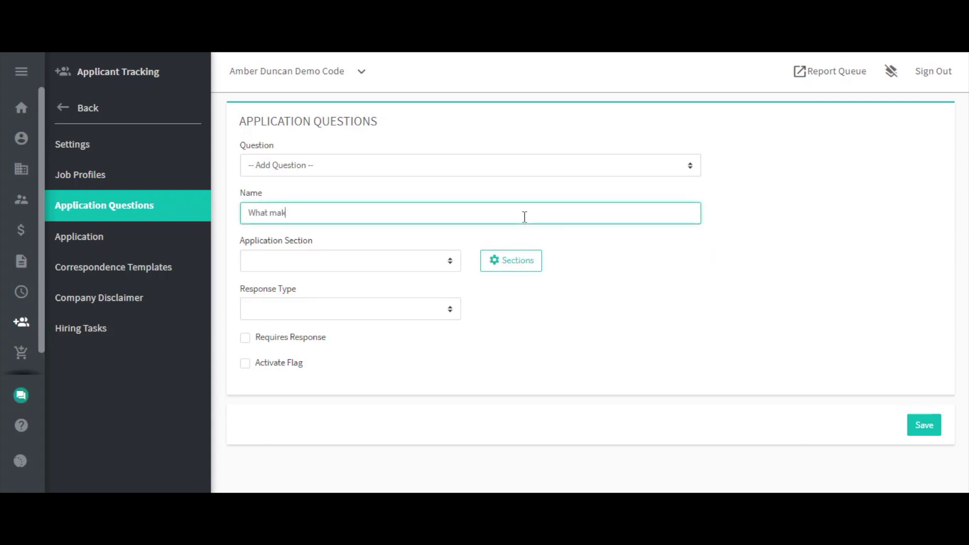
text(es you interested in this position?)
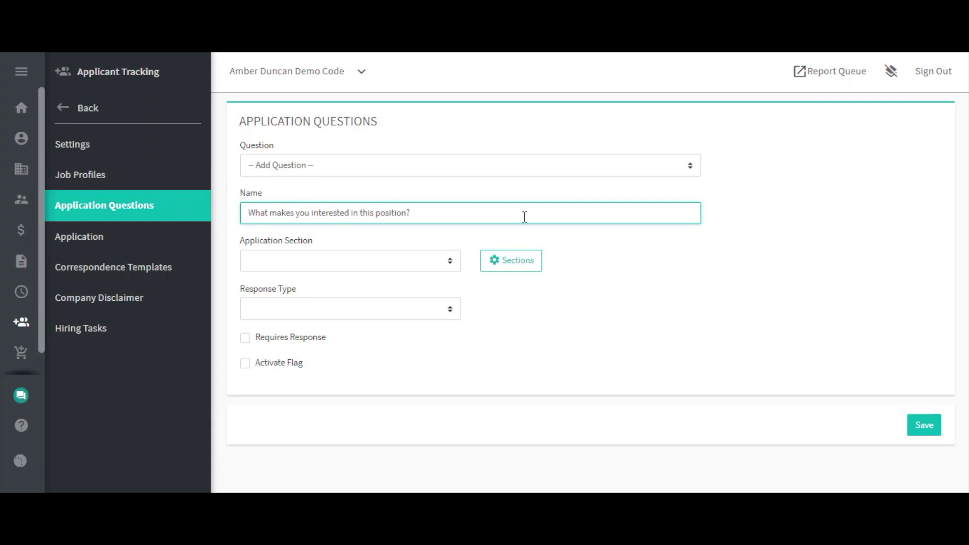
- Look over the available help resources, including Online Help Documentation, without opening any of them
click(25, 432)
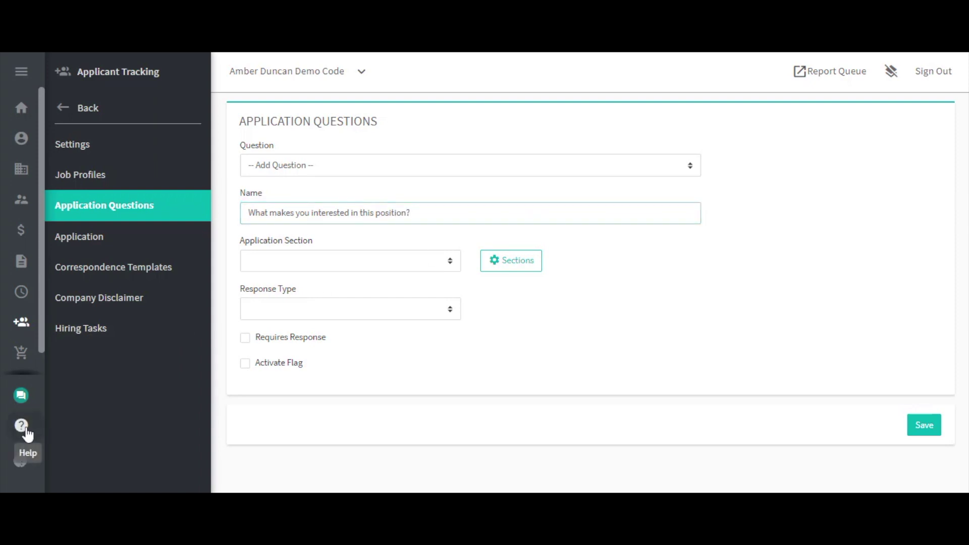
click(25, 432)
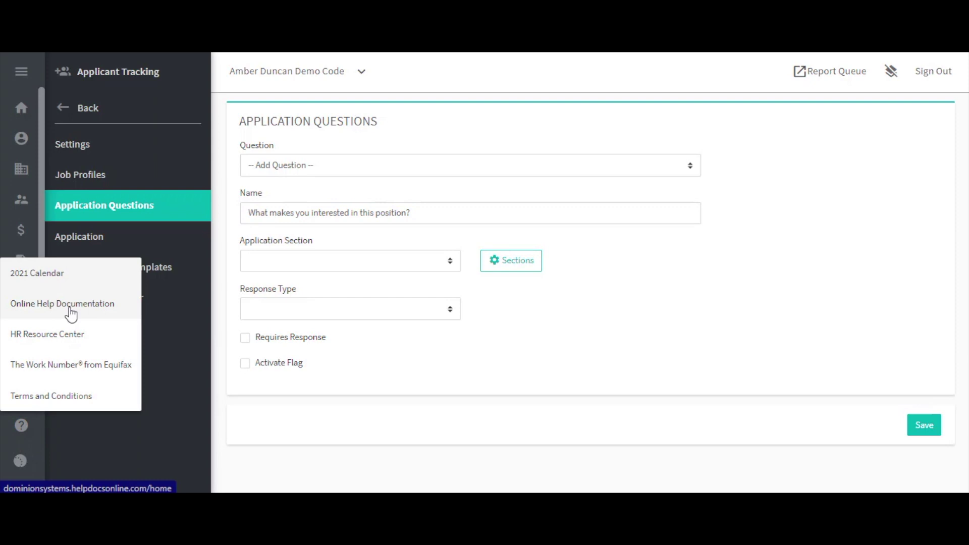
click(335, 237)
- Assign the question to the Additional Questions section and look at the form for adding a new application section, leaving it unfilled
click(334, 267)
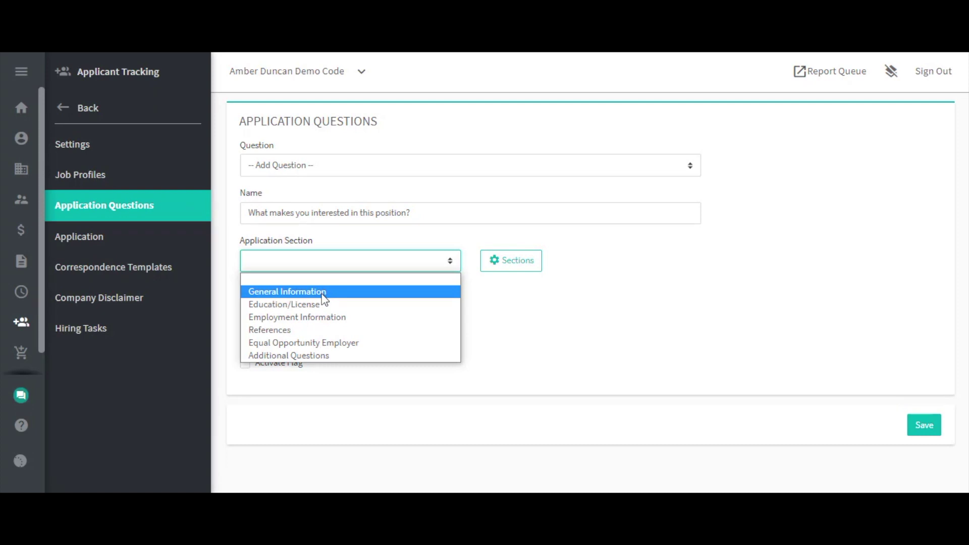
click(310, 359)
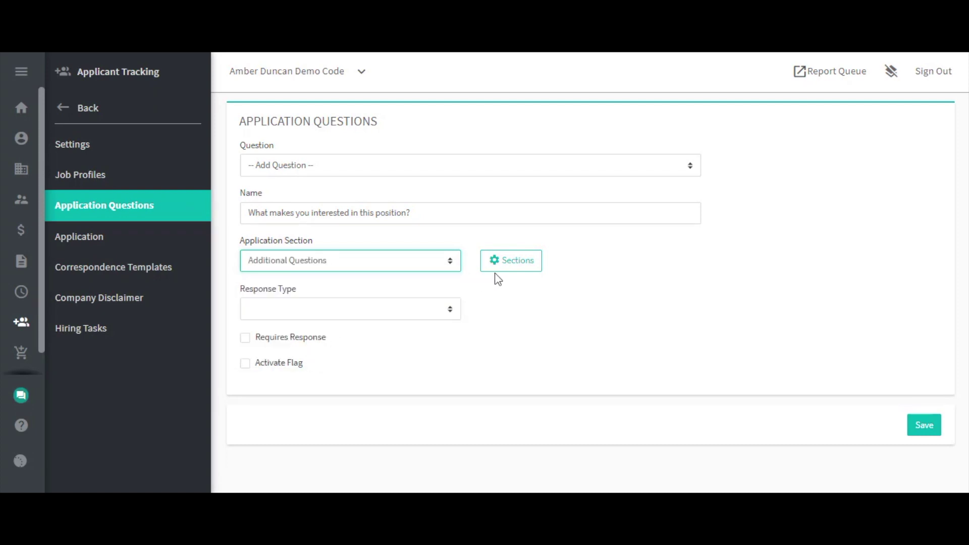
click(524, 267)
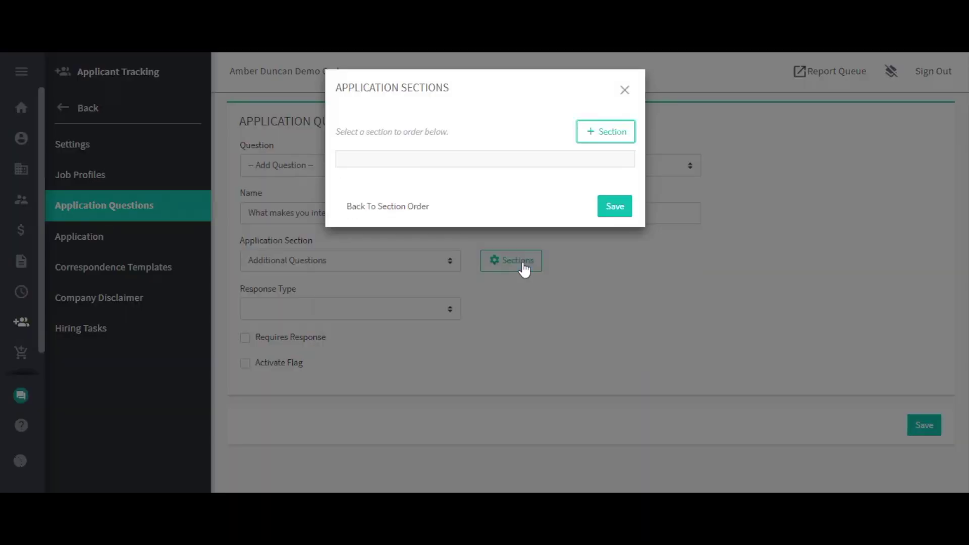
click(628, 139)
click(552, 167)
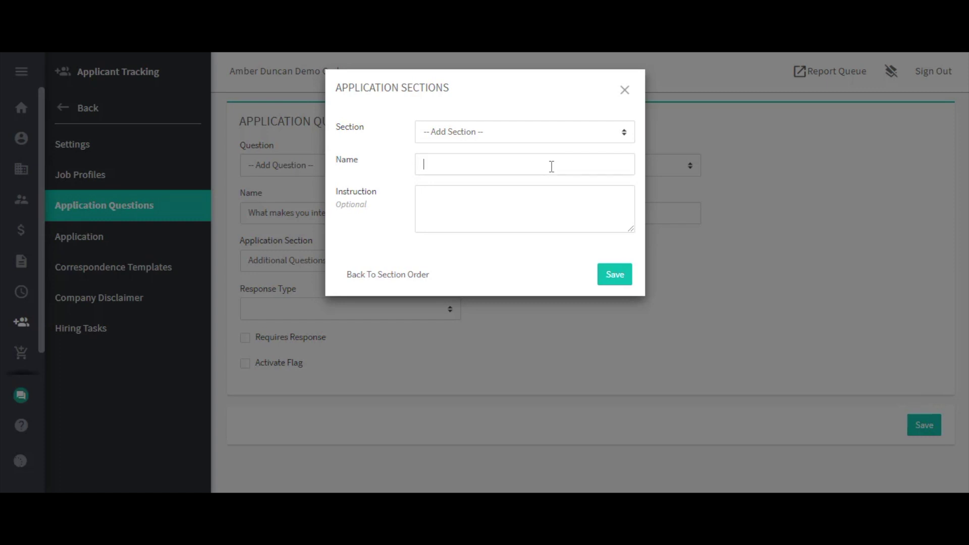
click(624, 91)
- Review the available response types and set the question's response type to Text
click(451, 317)
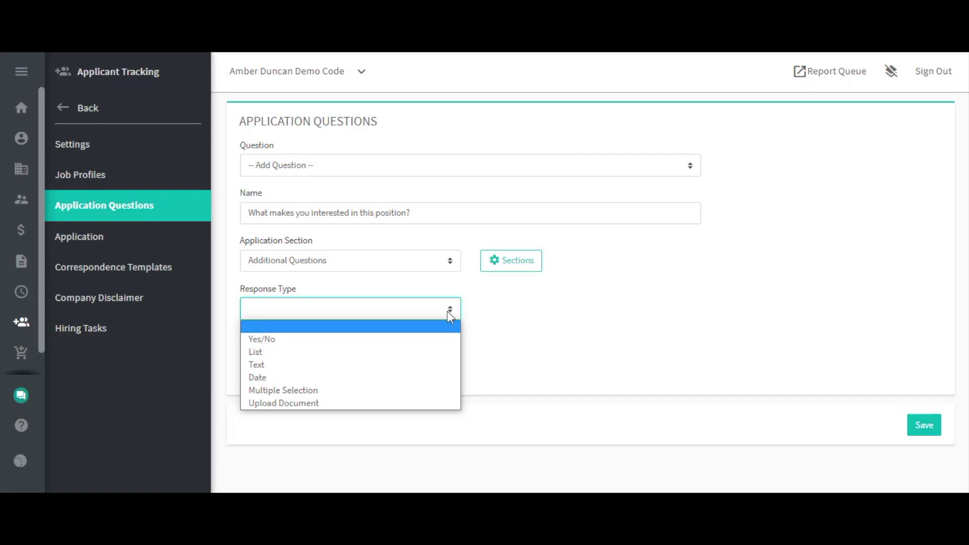
click(505, 309)
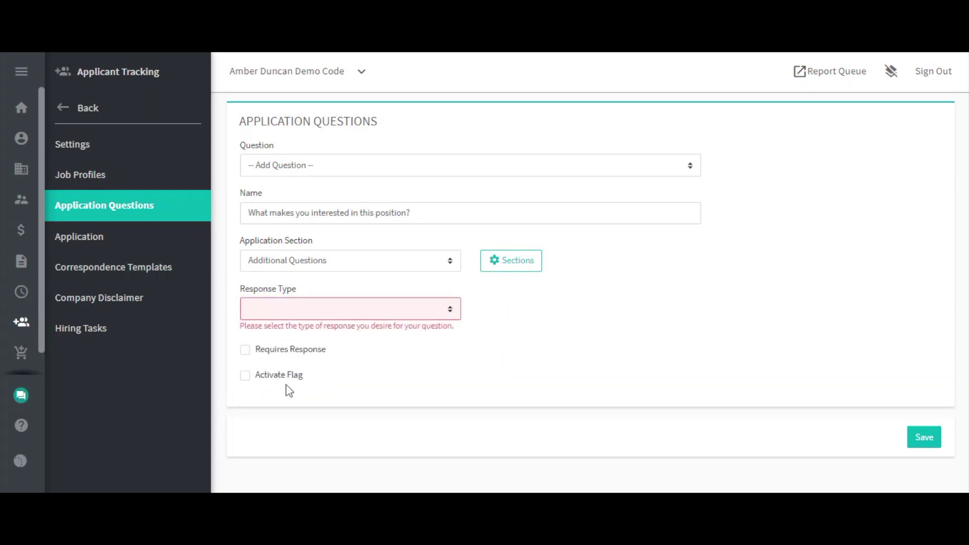
click(310, 306)
click(286, 367)
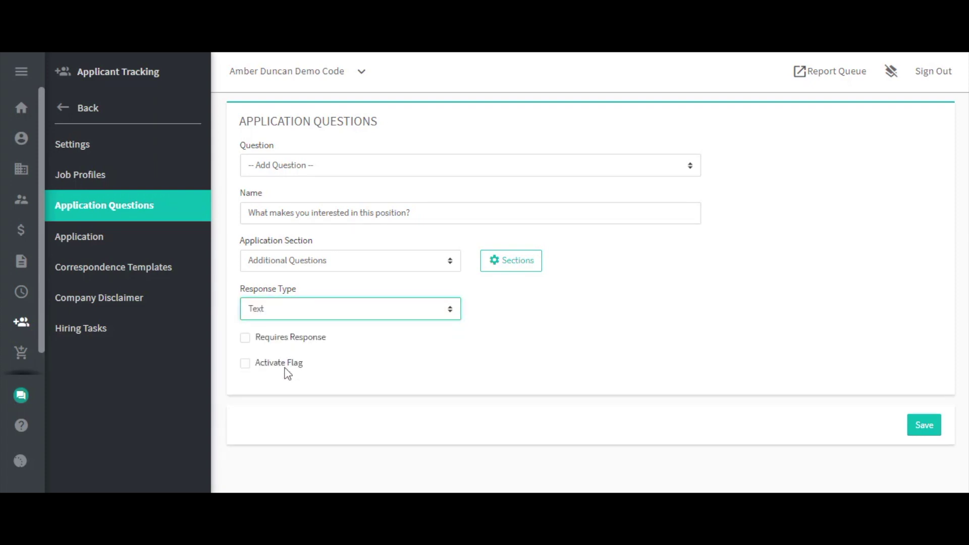
- Make the question require a response, try the Activate Flag option and turn it back off, and save the question
click(289, 341)
click(281, 368)
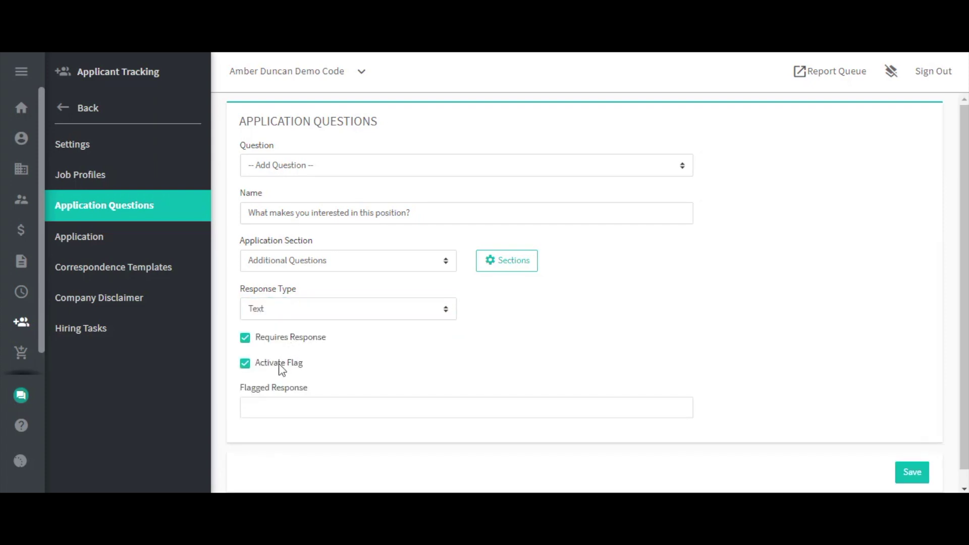
click(281, 368)
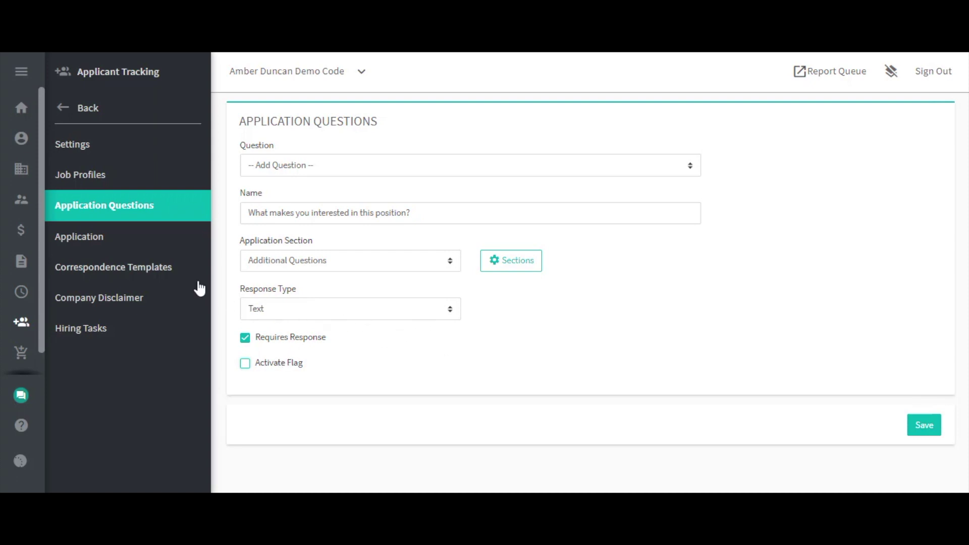
click(918, 429)
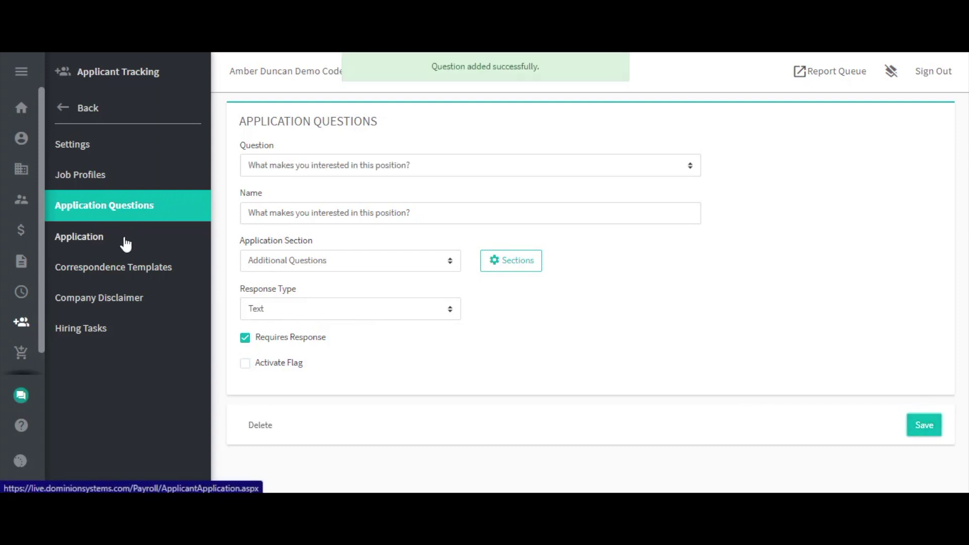
- Open the Application setup and look over the application options and question sections
click(122, 248)
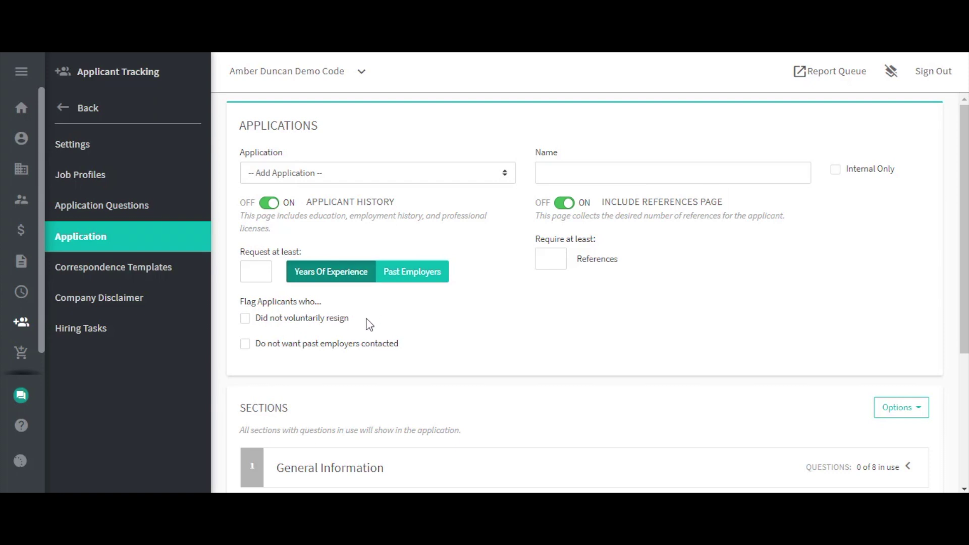
scroll(494, 335, down, 4)
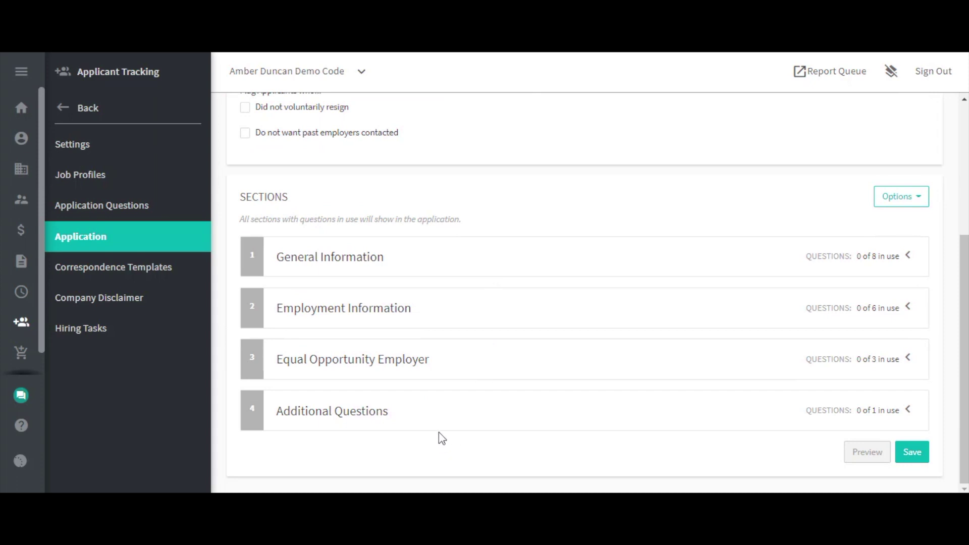
scroll(442, 334, up, 2)
scroll(441, 335, up, 3)
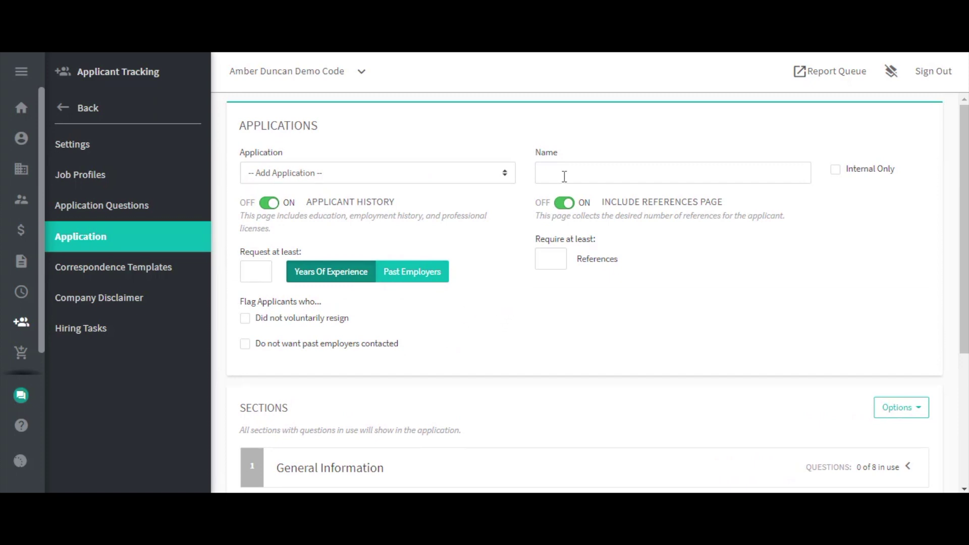
- Name the new application "Office Manager Application" and check the list of existing applications, keeping Add Application selected
click(565, 176)
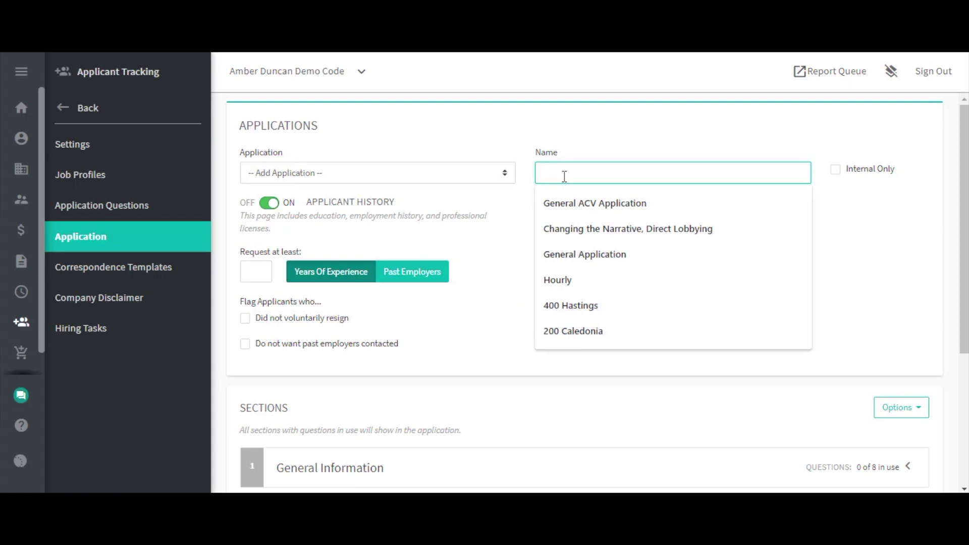
text(Office Manager Application)
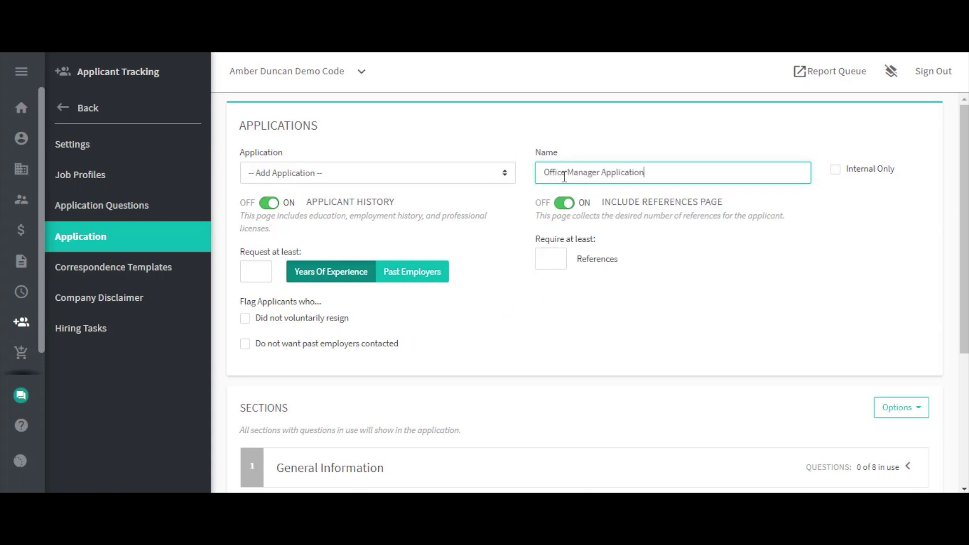
click(523, 181)
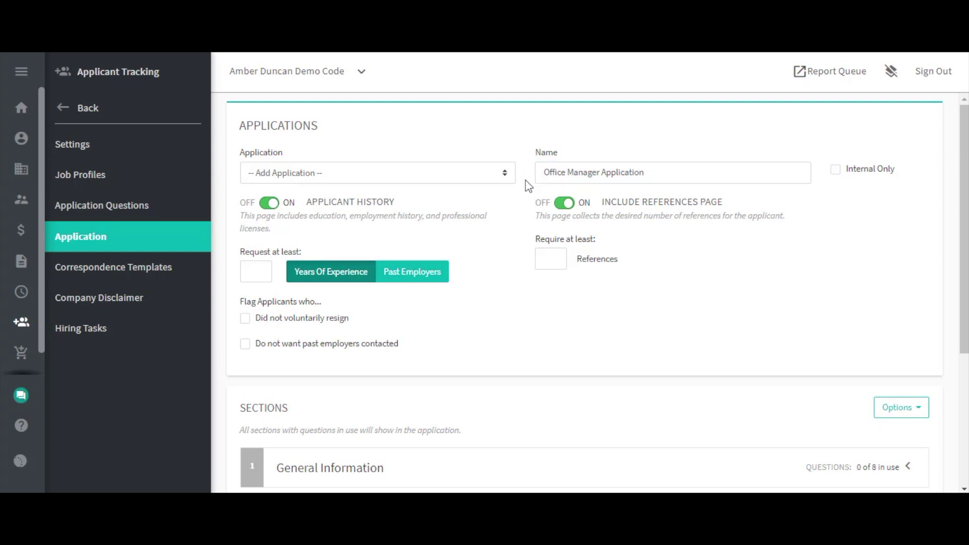
click(496, 181)
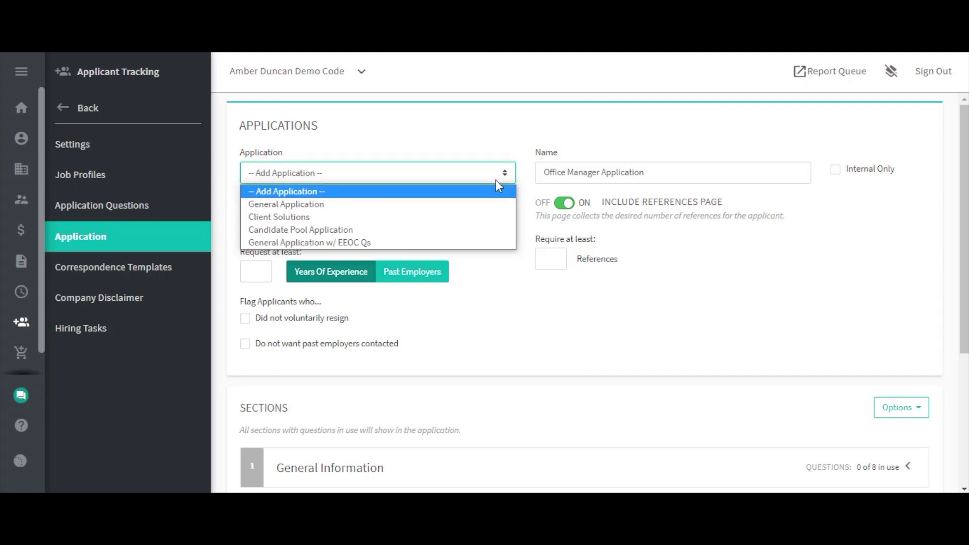
click(497, 182)
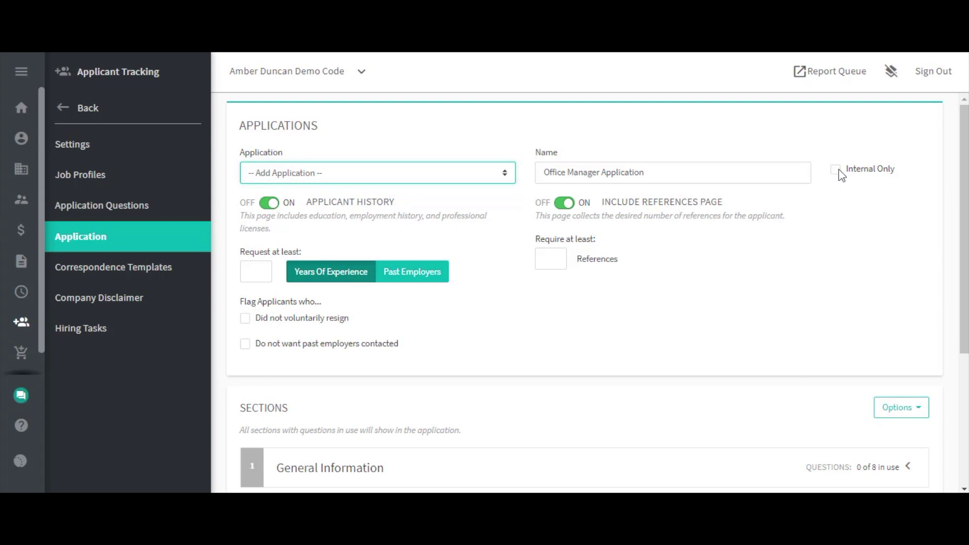
- Mark the application as Internal Only and turn off its Applicant History and Include References Page options
click(839, 171)
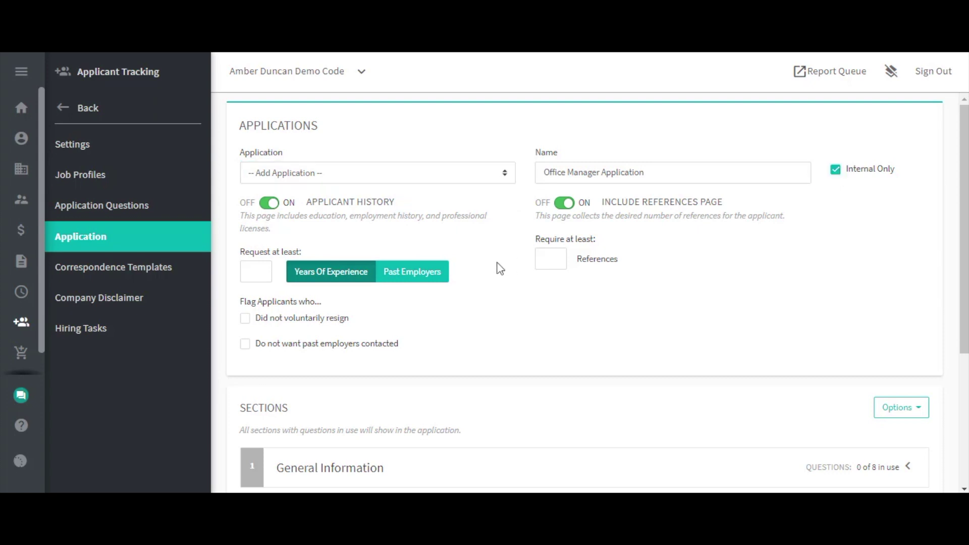
click(275, 207)
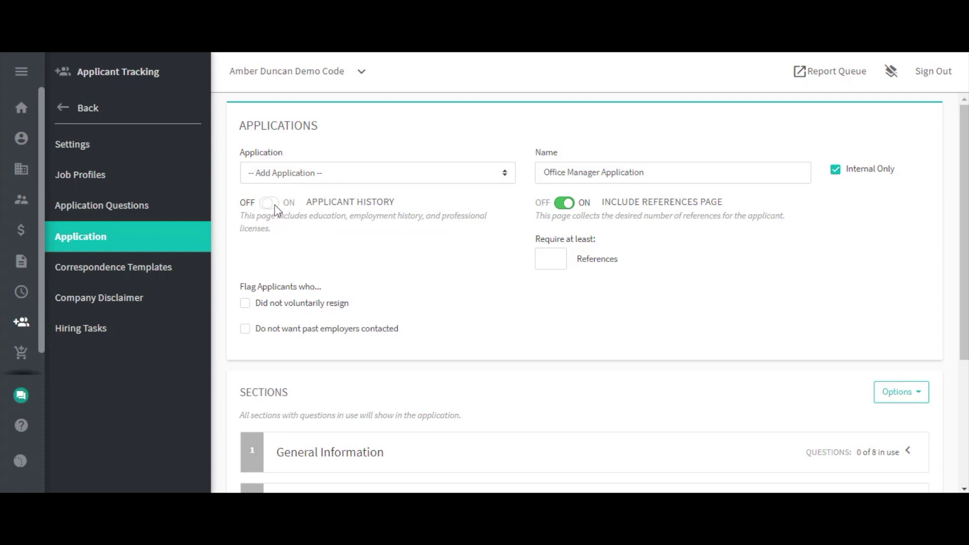
click(562, 208)
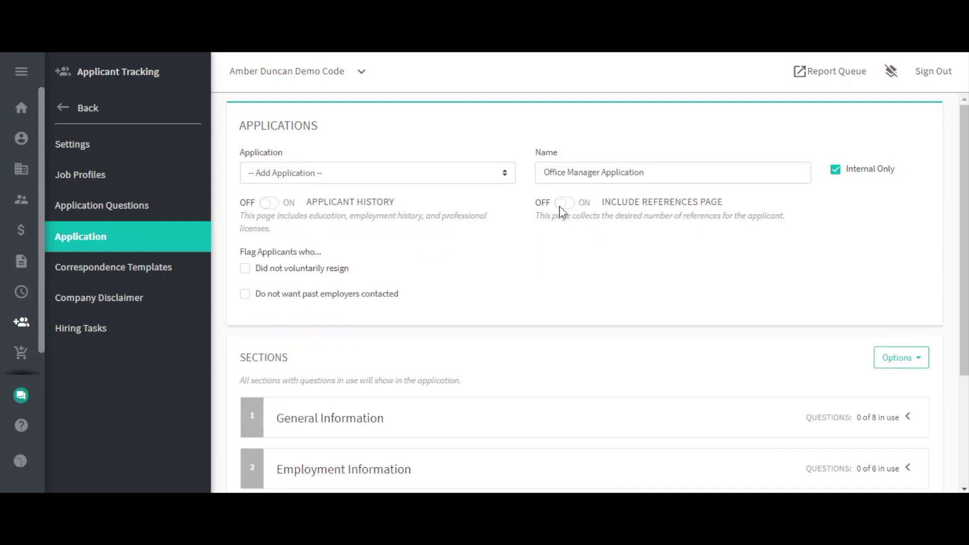
- Make the application no longer Internal Only and turn on its Include References Page and Applicant History options
click(835, 171)
click(564, 203)
click(266, 204)
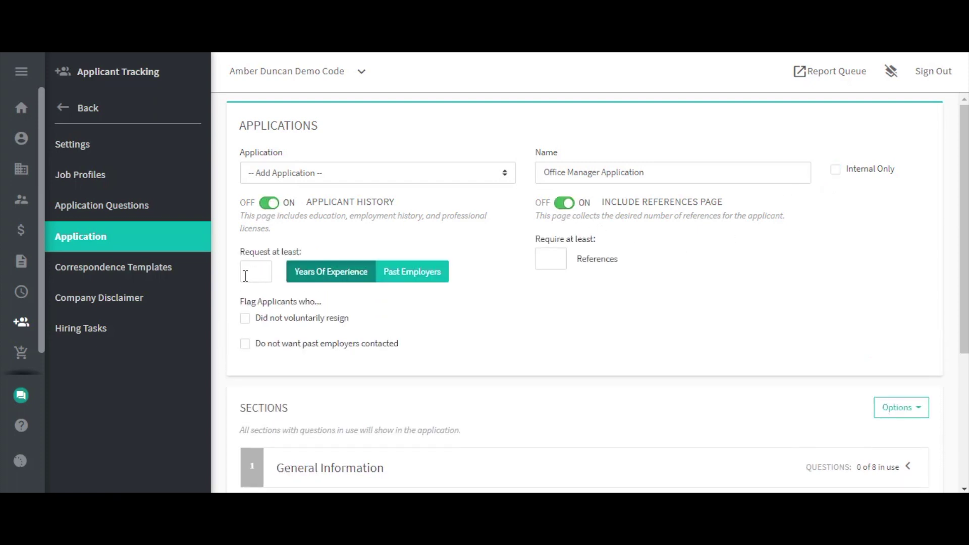
- Request at least 3 past employers in the applicant history and require at least 3 references
click(245, 276)
text(3)
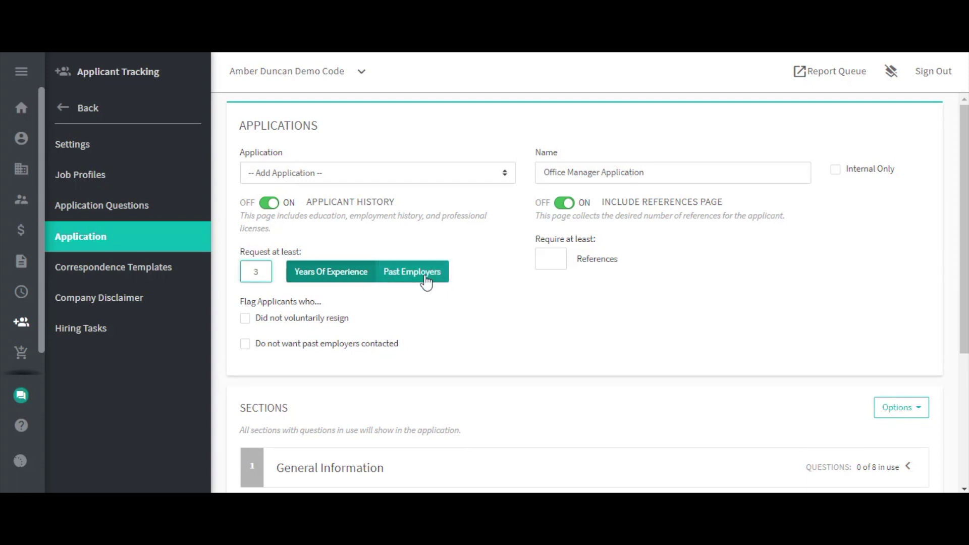
click(426, 280)
click(546, 263)
text(3)
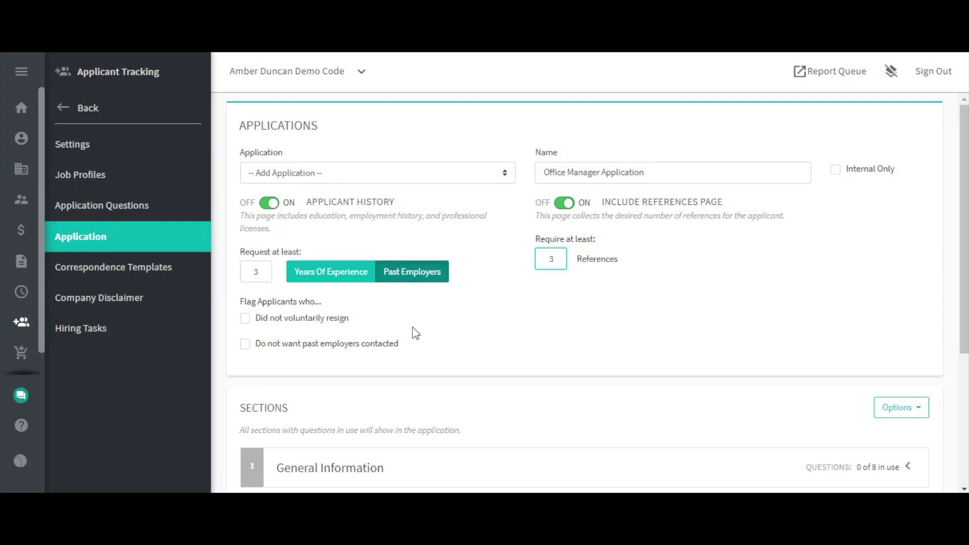
- Flag applicants who did not voluntarily resign and those who do not want past employers contacted
click(245, 318)
click(312, 349)
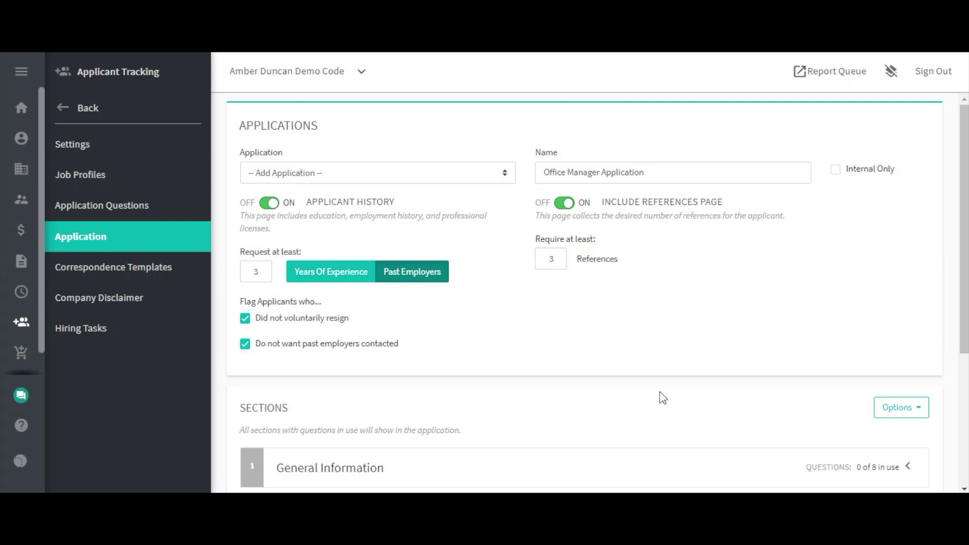
- In the General Information section, include the questions on years of payroll and/or HR experience, felony convictions and "If yes, please explain."
scroll(782, 365, down, 1)
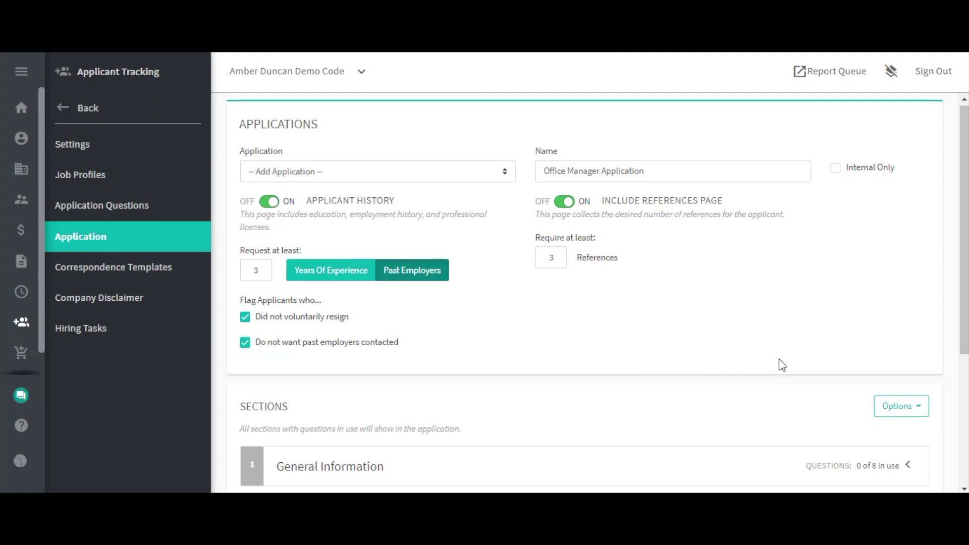
scroll(783, 365, down, 4)
click(909, 258)
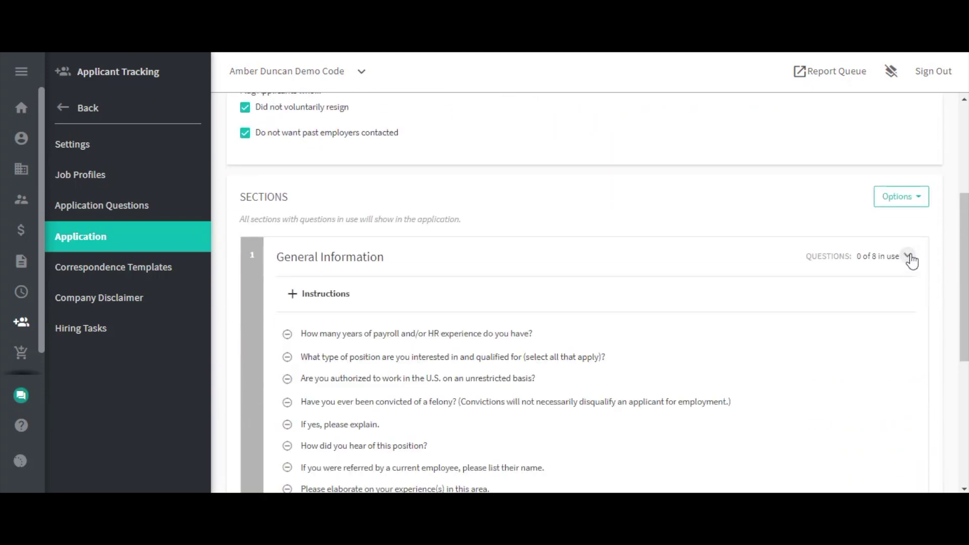
scroll(703, 286, down, 1)
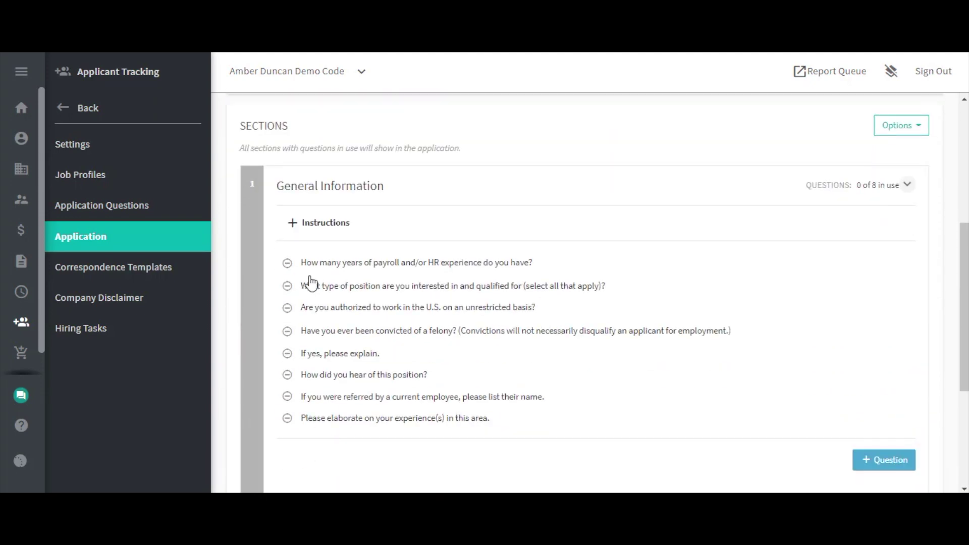
click(286, 265)
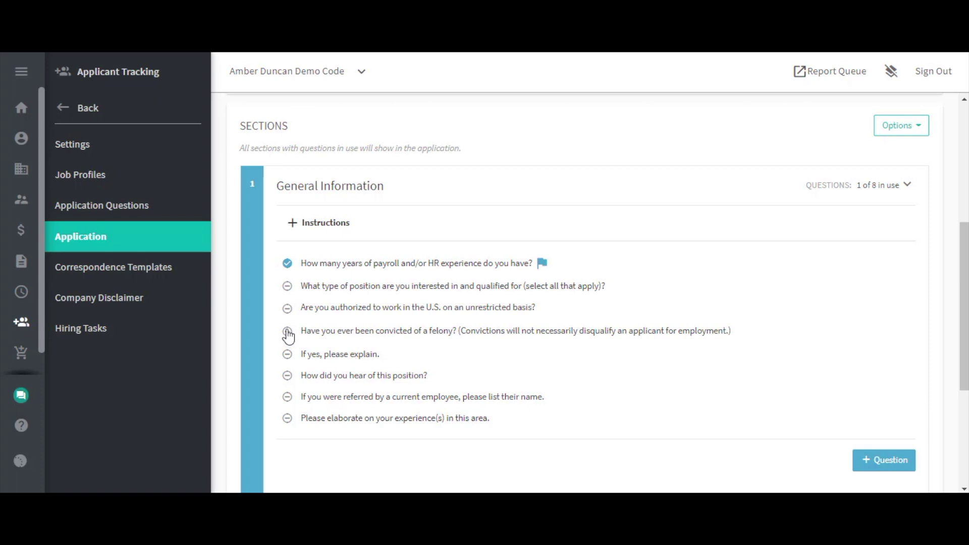
click(287, 331)
click(288, 353)
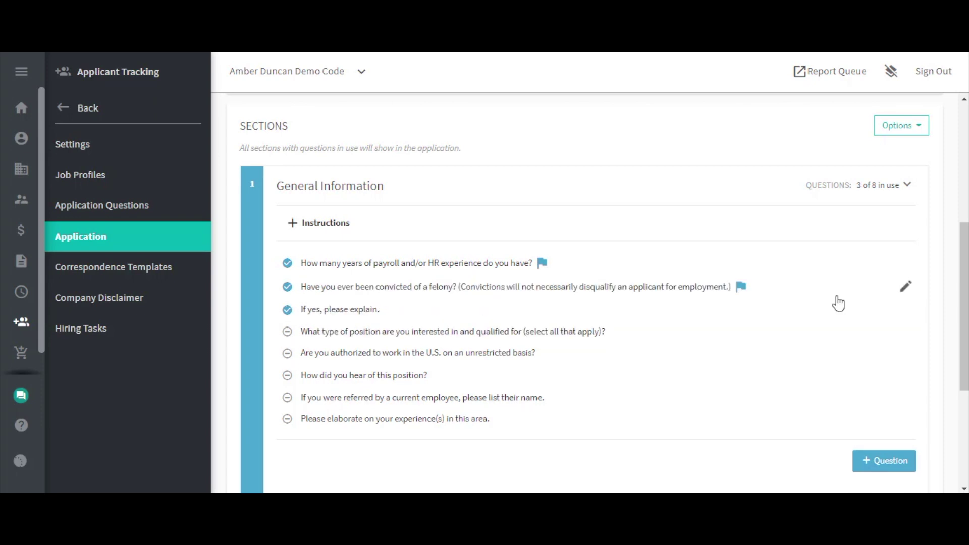
- Check the options for modifying sections and questions, and look over the remaining sections down to the end of the application
click(927, 126)
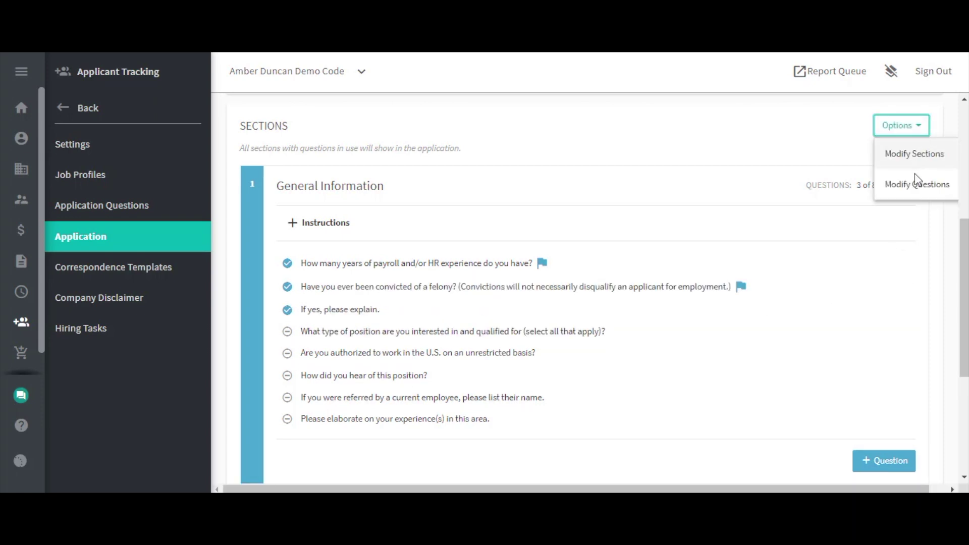
click(955, 309)
scroll(954, 309, down, 5)
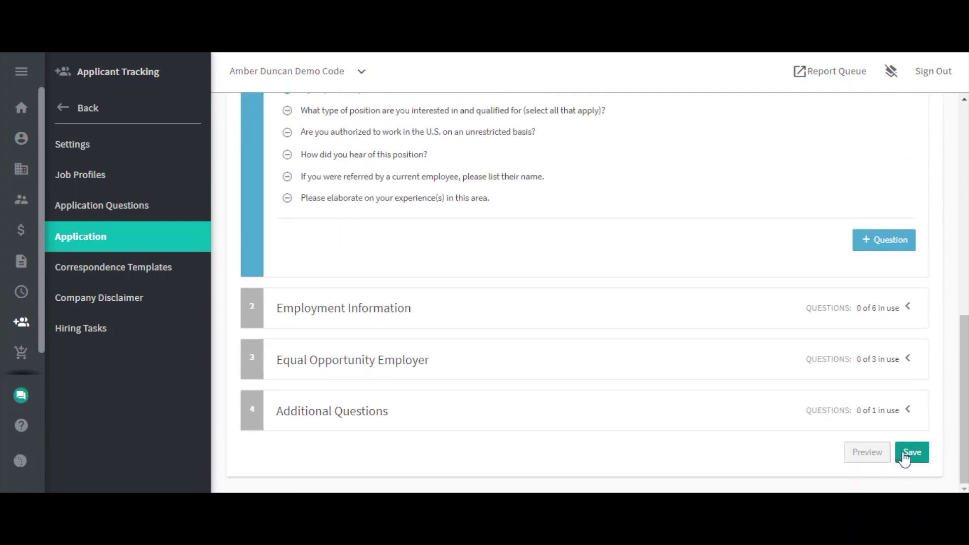